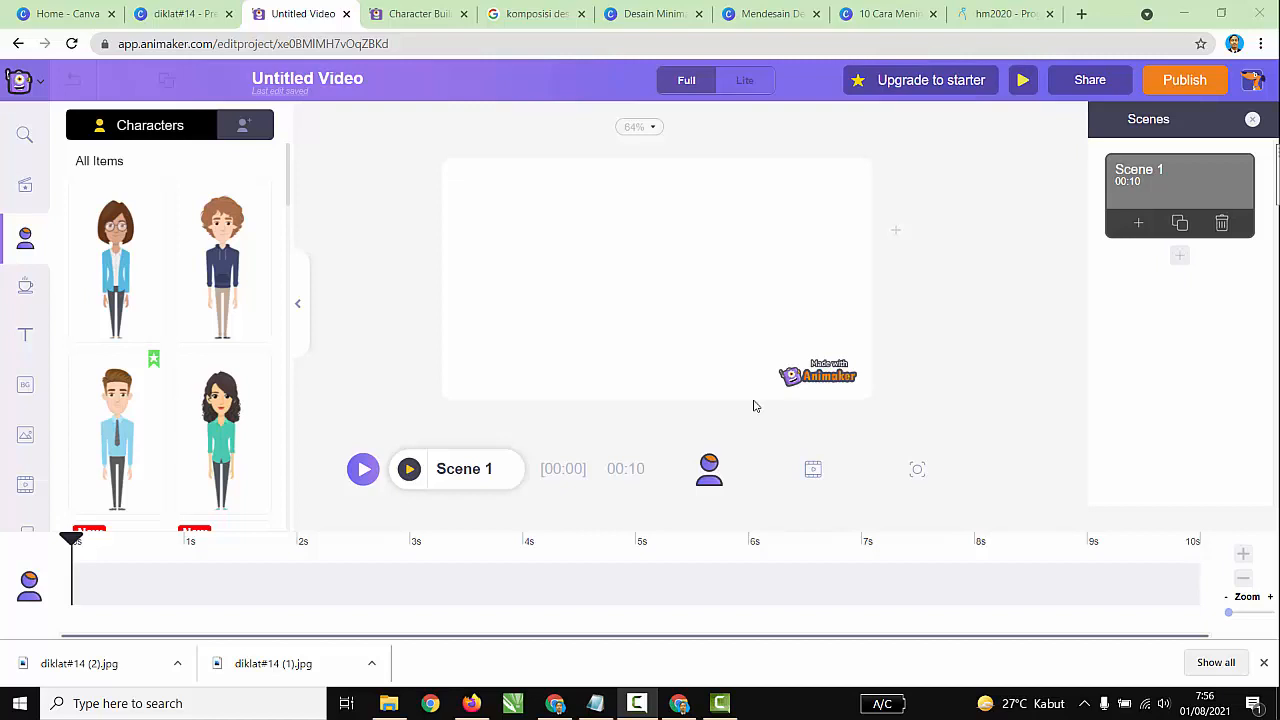
pyautogui.click(243, 125)
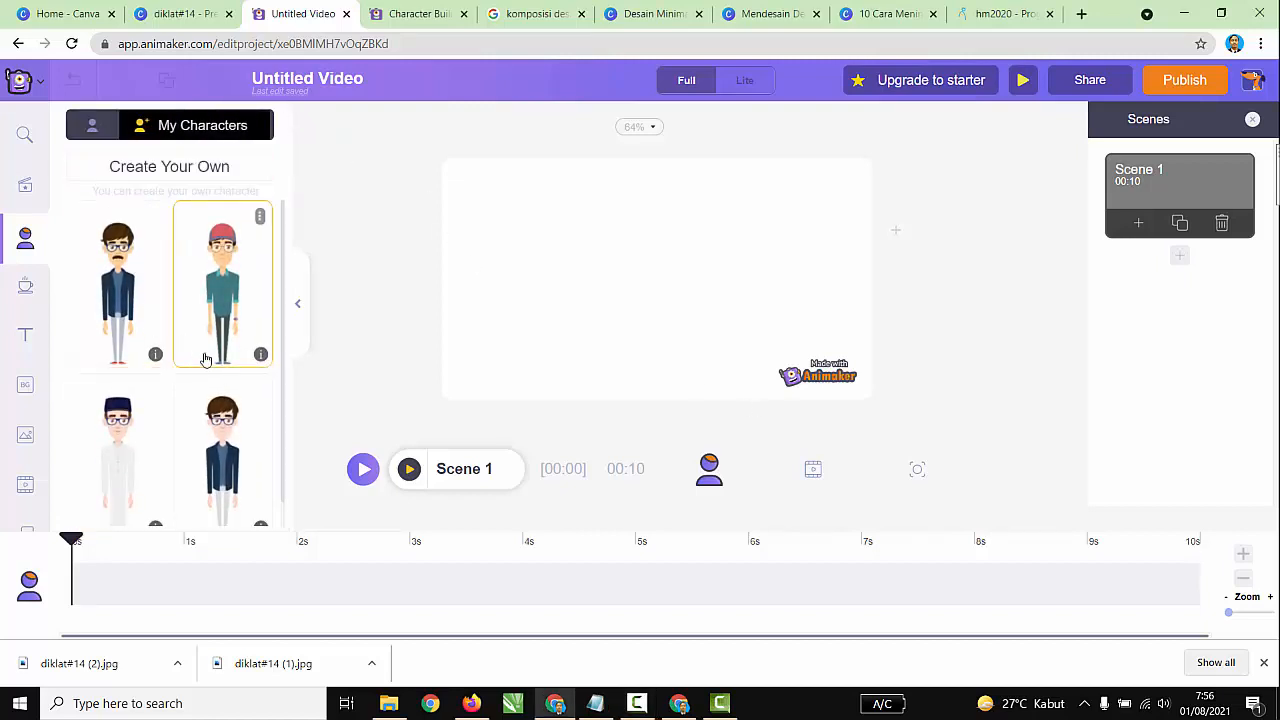
pyautogui.scroll(-1, 206, 390)
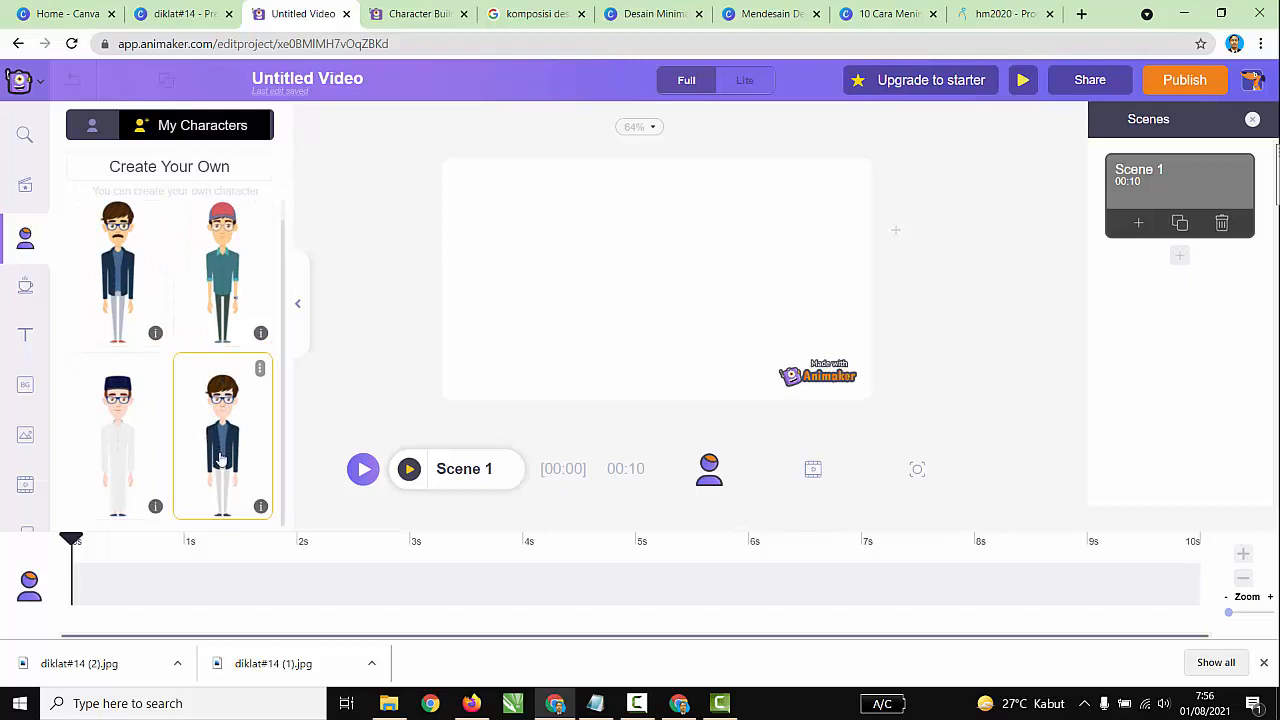
pyautogui.click(92, 125)
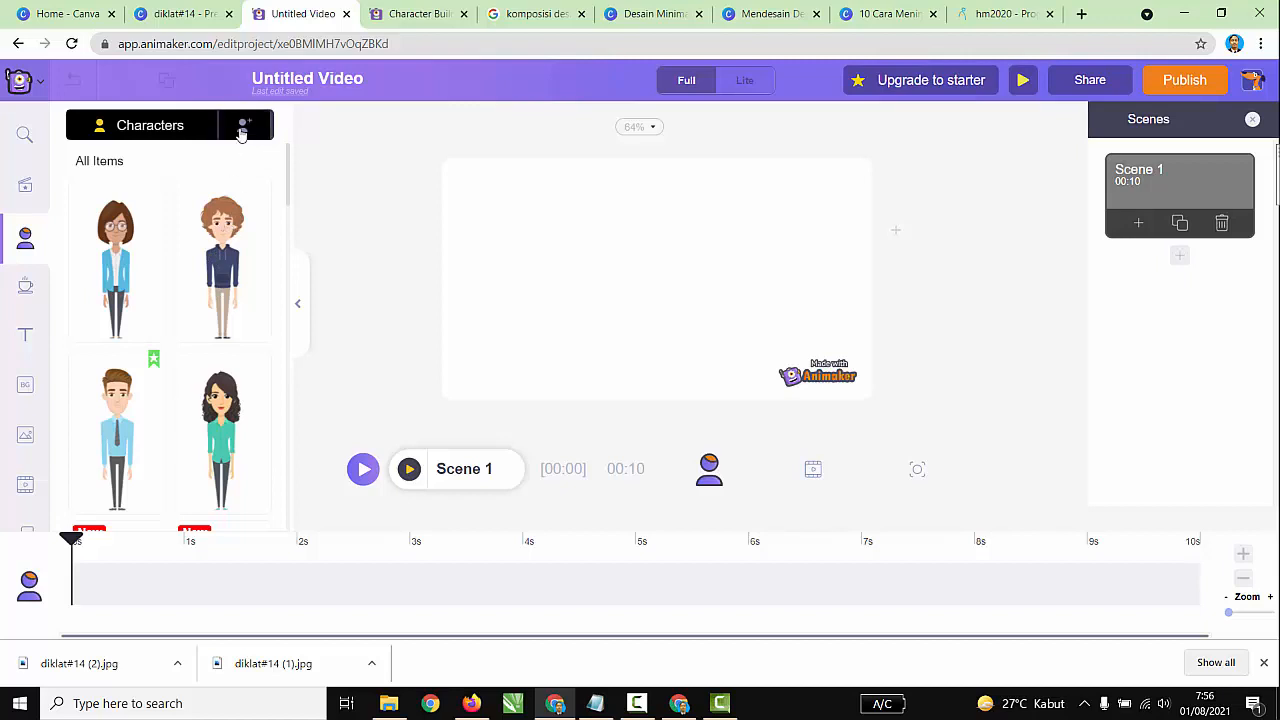
pyautogui.click(238, 233)
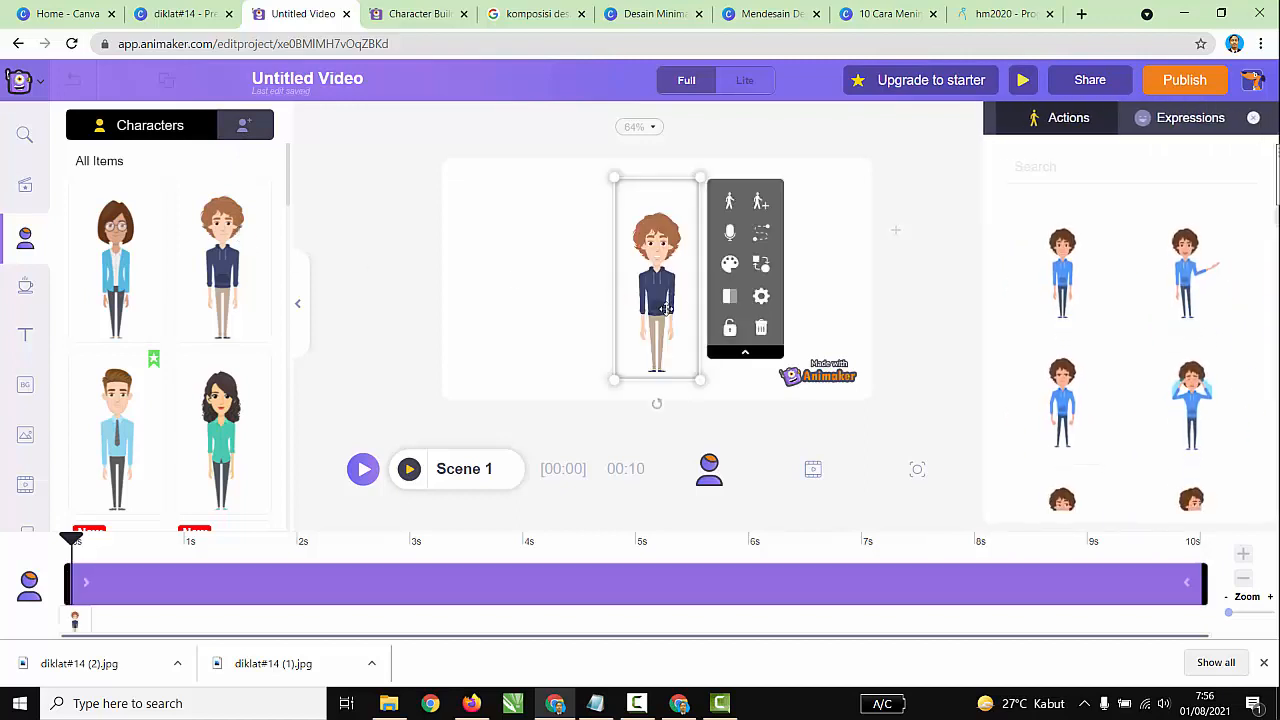
pyautogui.press('Delete')
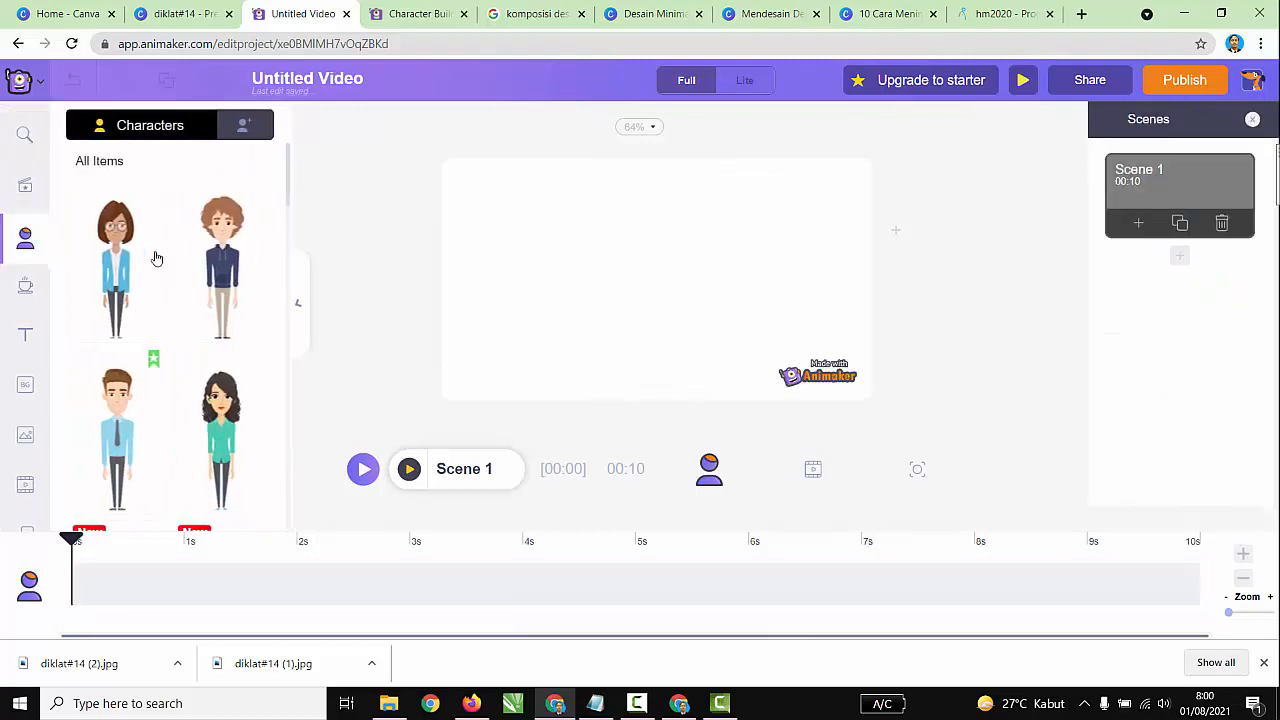
# Add the curly-haired male character in the navy hoodie and place it at the left side of the scene
pyautogui.click(218, 260)
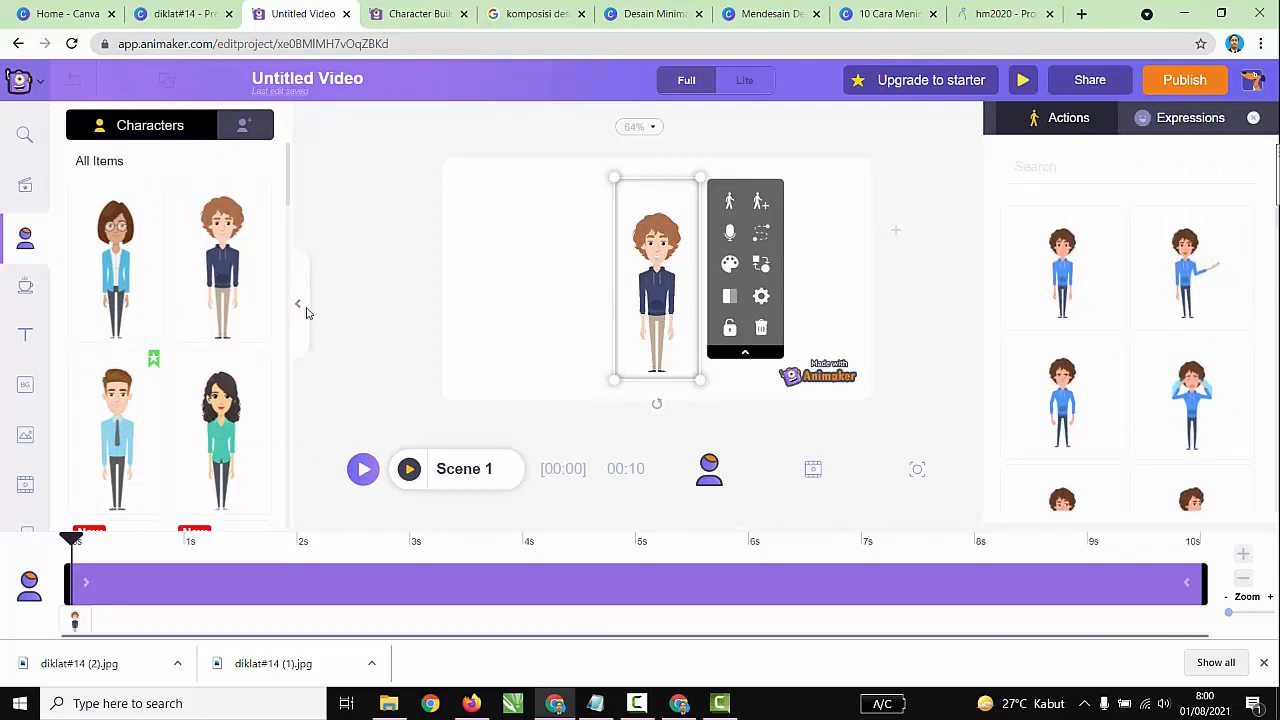
pyautogui.click(298, 304)
pyautogui.moveTo(652, 309); pyautogui.dragTo(488, 309)
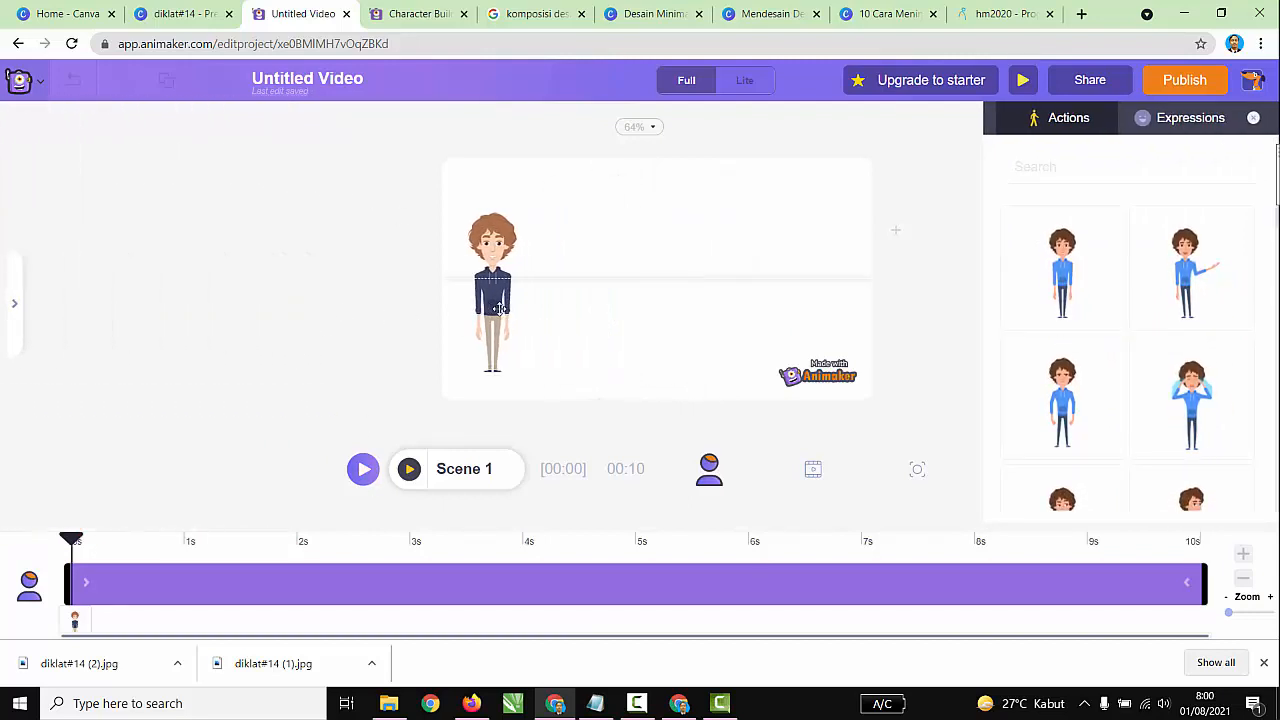
# Search the character's actions for "walking" and apply the Walking Sad action
pyautogui.click(1087, 168)
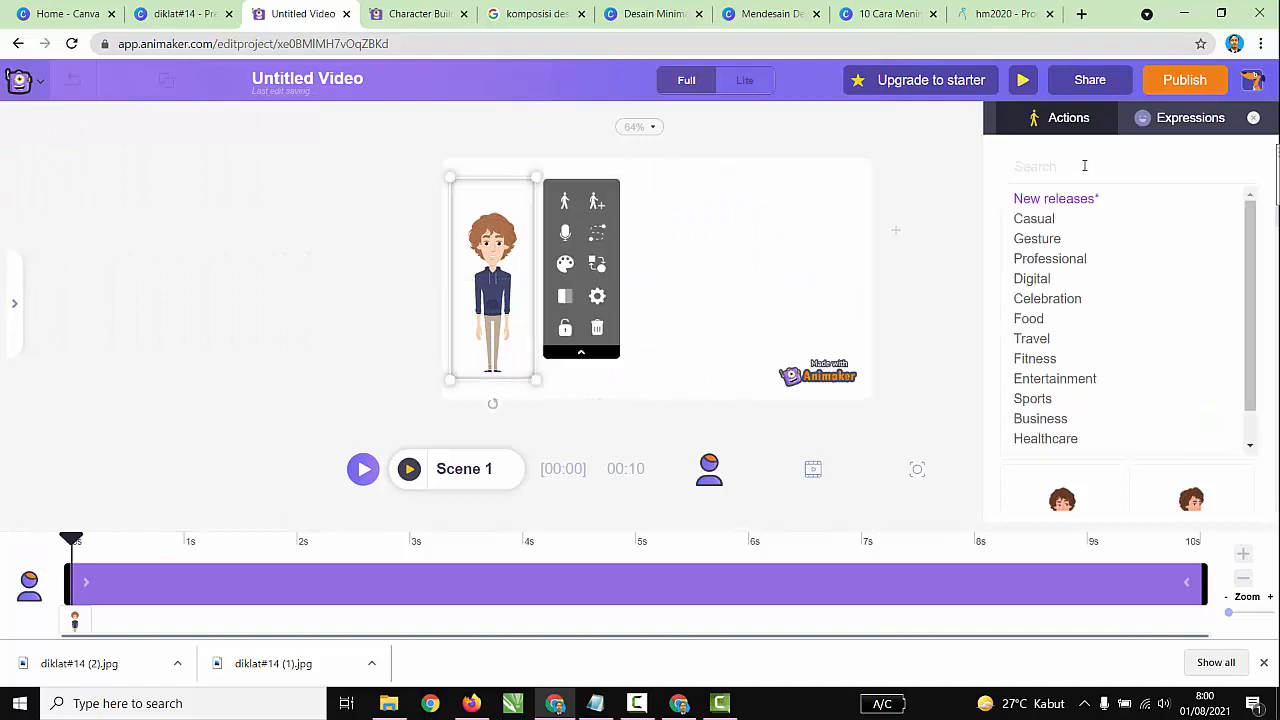
pyautogui.write('walki')
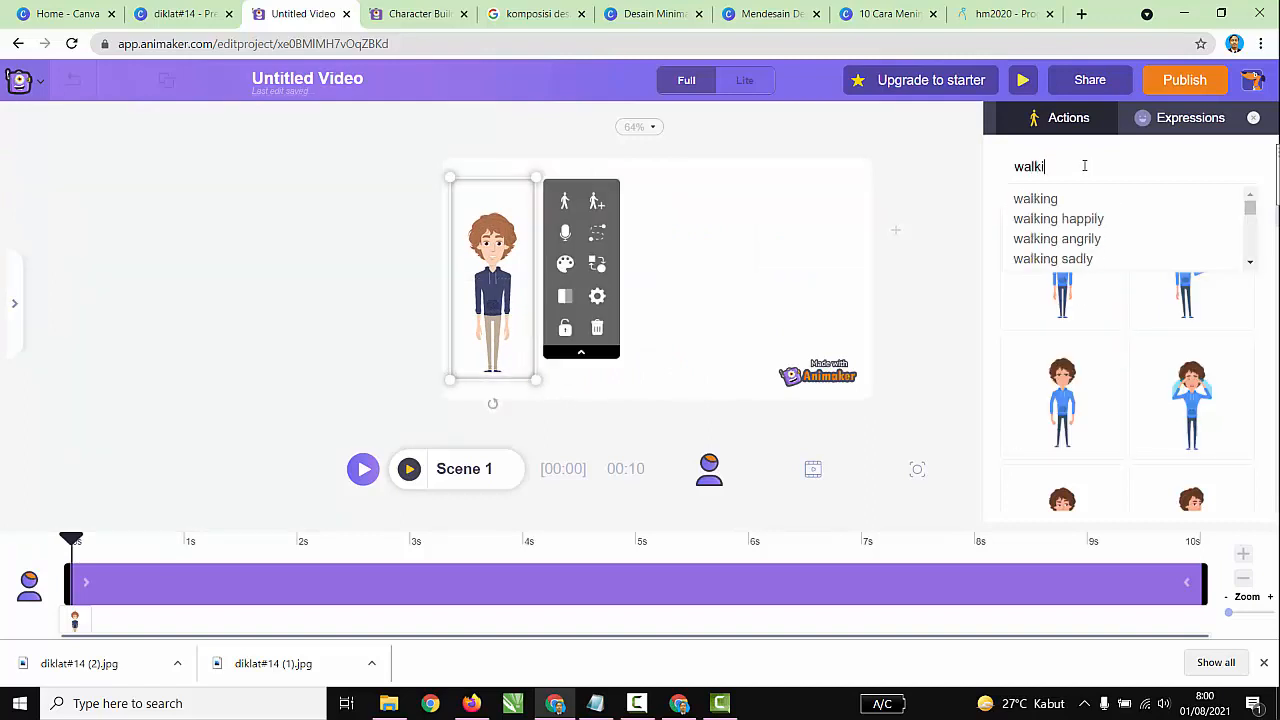
pyautogui.write('ng')
pyautogui.press('Return')
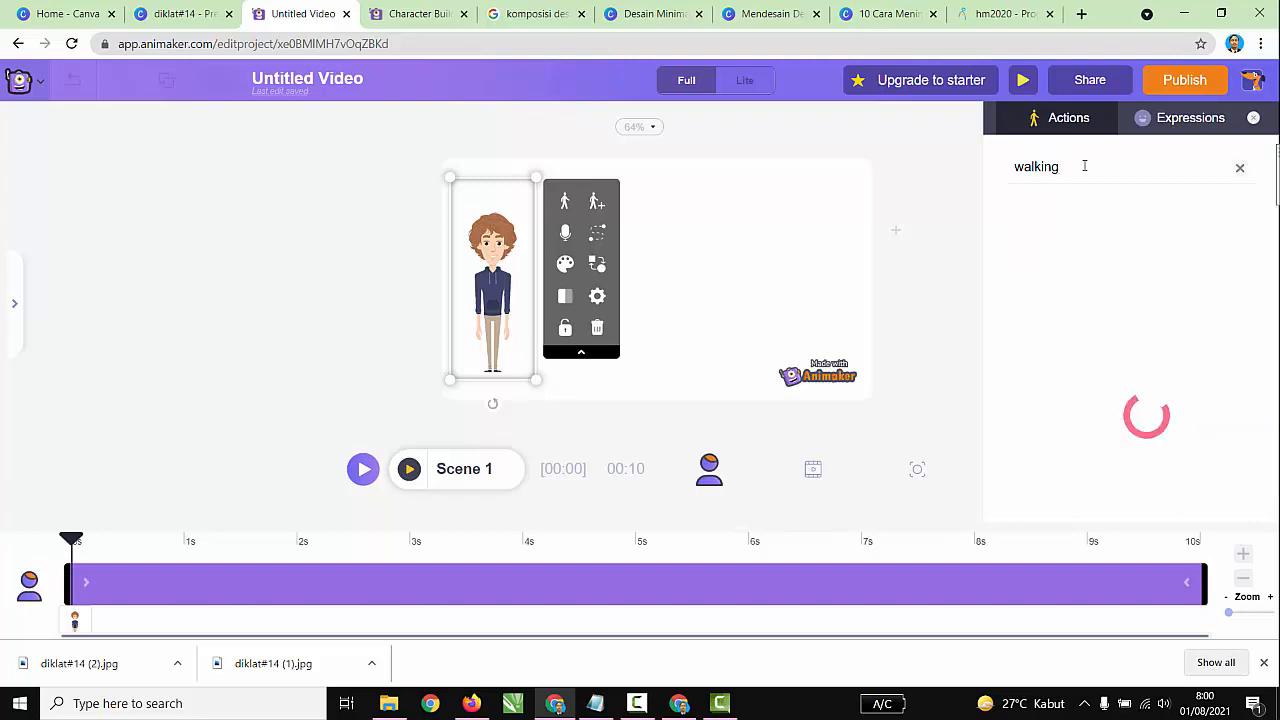
pyautogui.scroll(-5, 1110, 380)
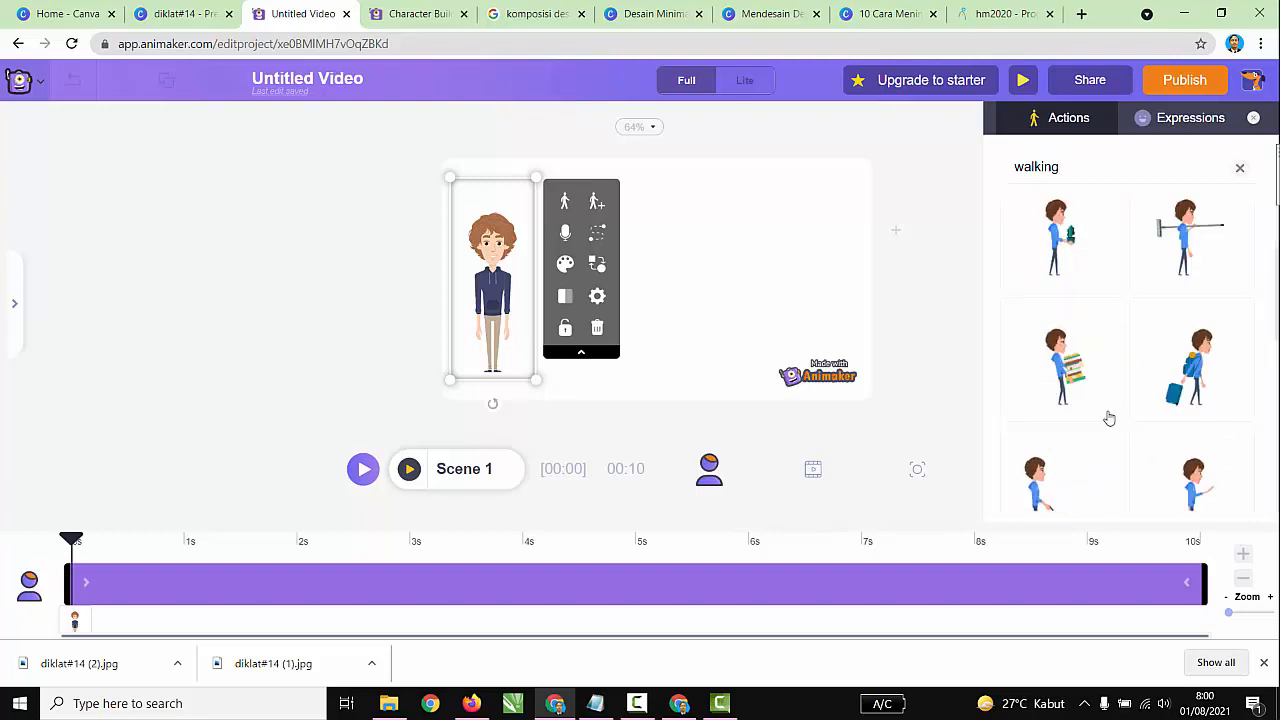
pyautogui.scroll(-2, 1092, 390)
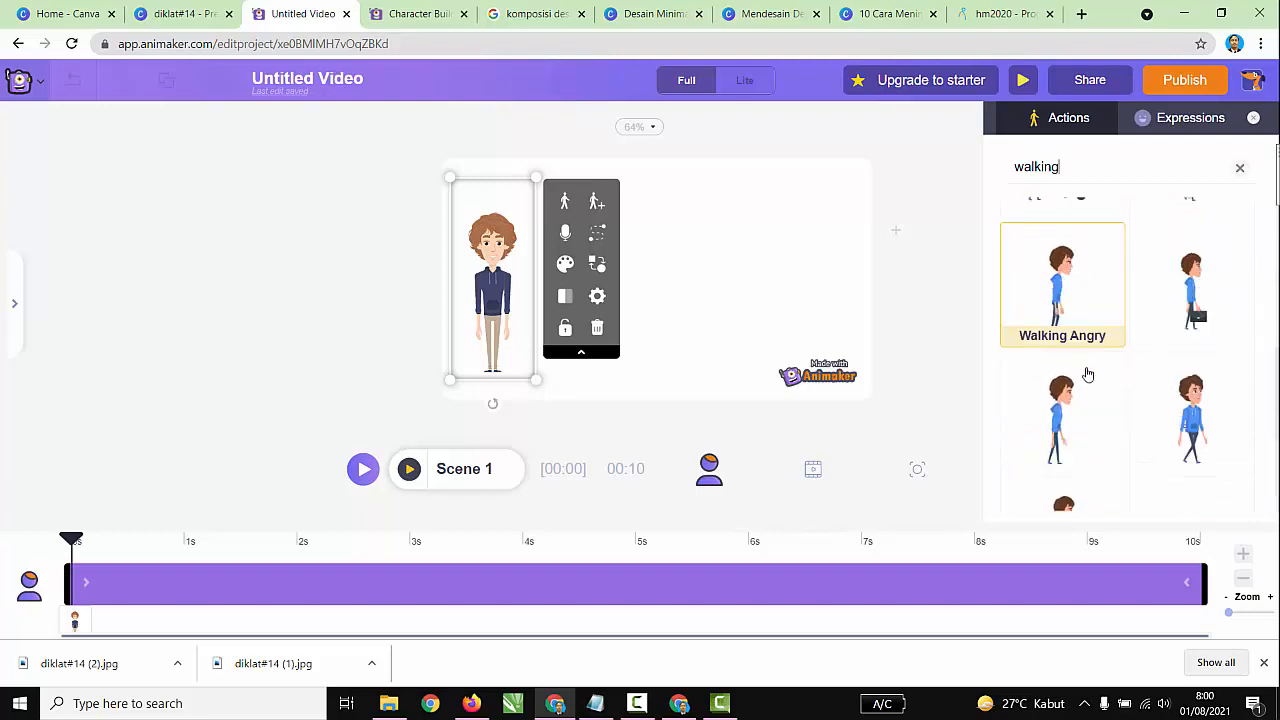
pyautogui.click(1085, 330)
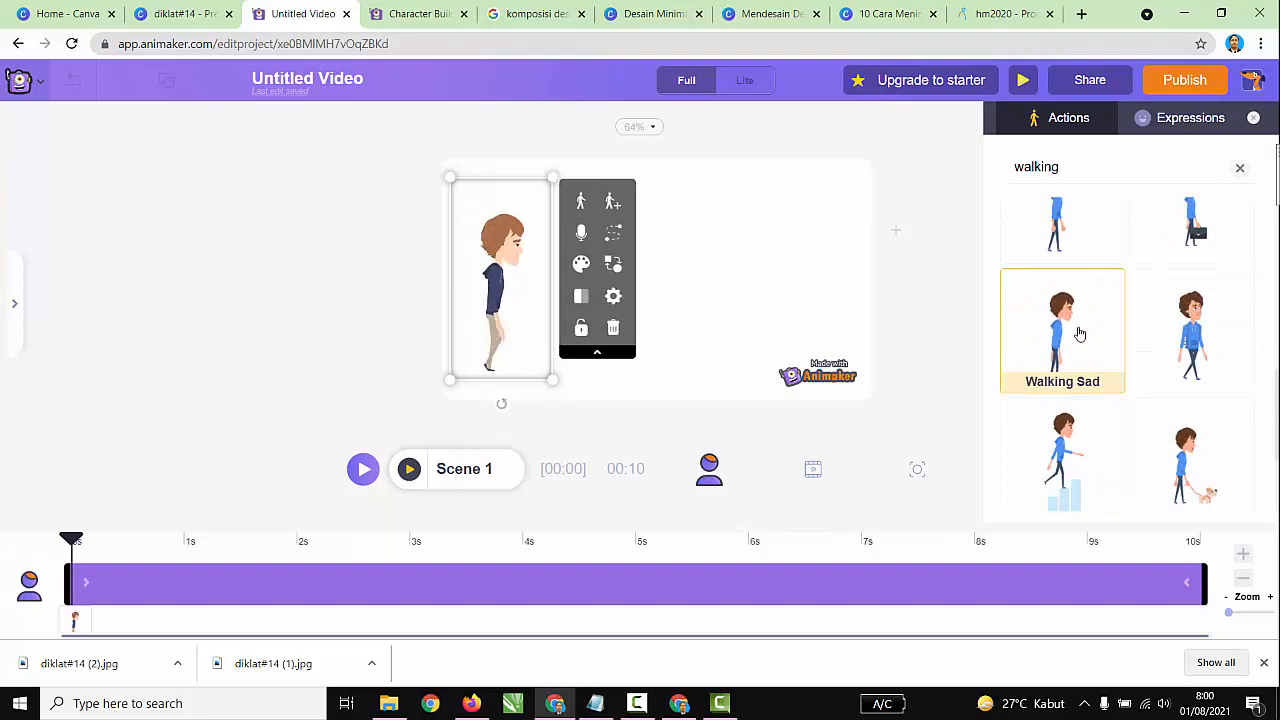
# Build and apply a two-action sequence that walks the character straight across to the scene's right side, and preview Scene 1
pyautogui.click(614, 204)
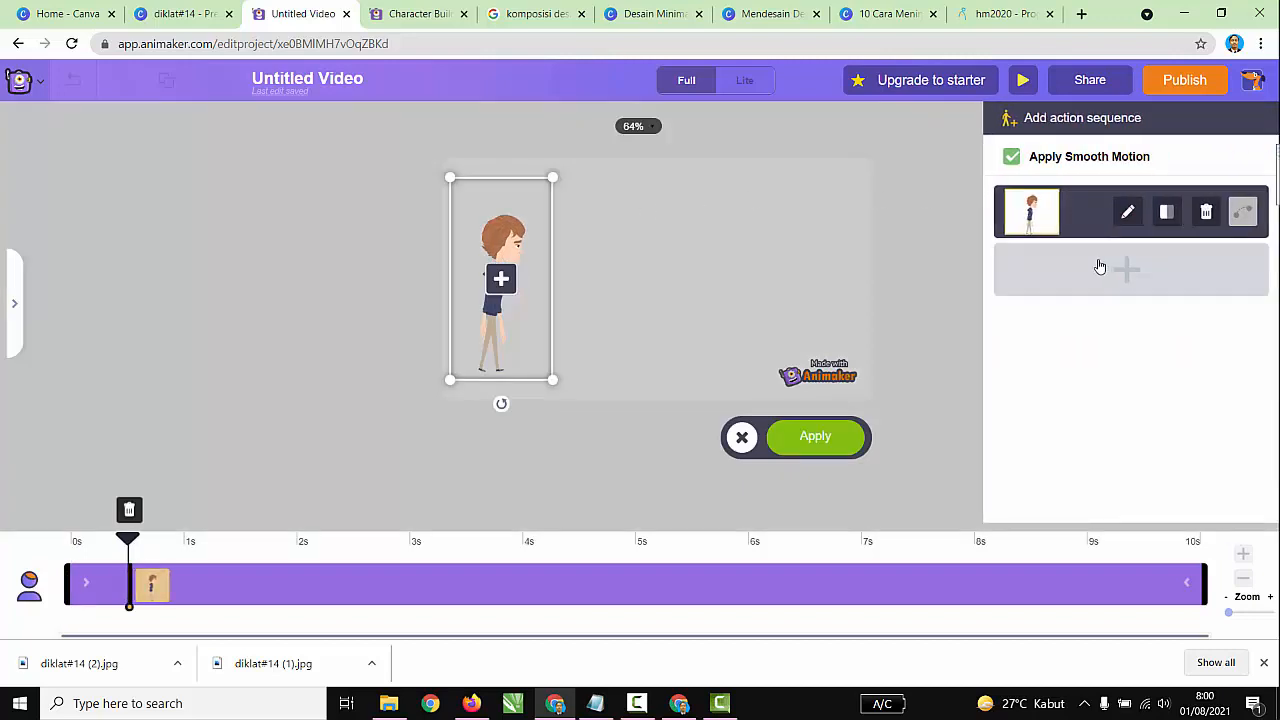
pyautogui.click(503, 281)
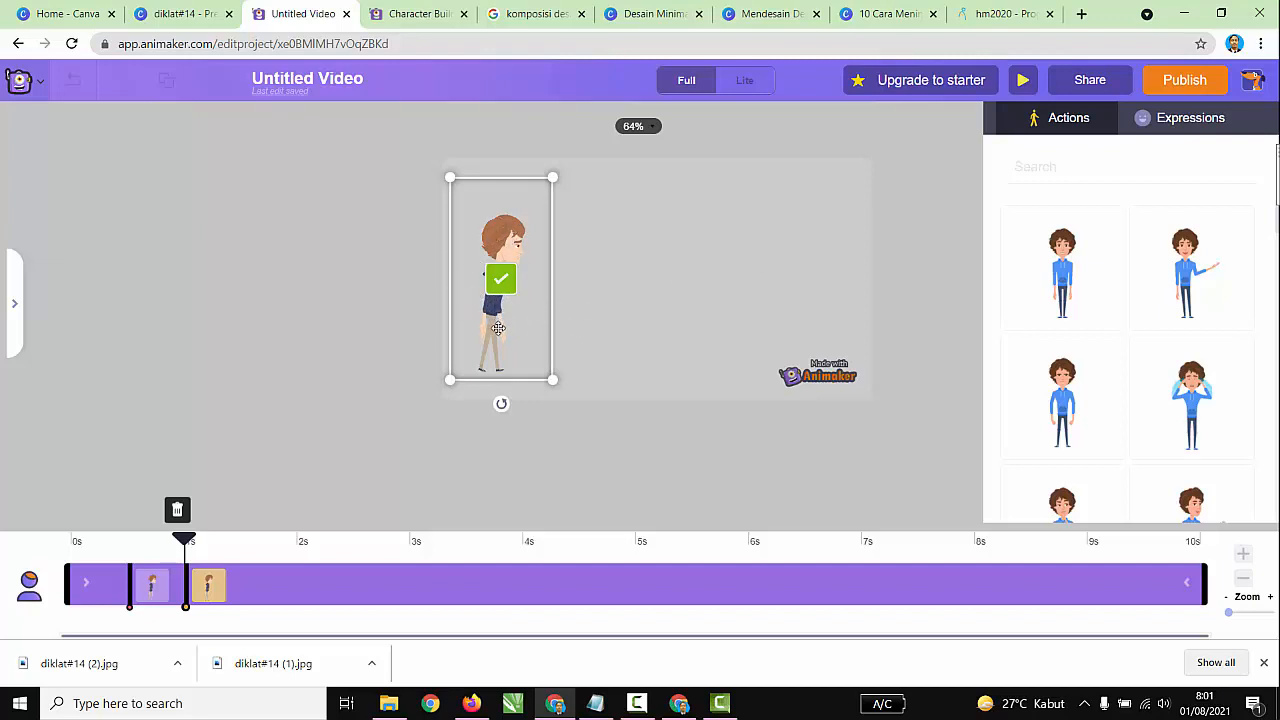
pyautogui.moveTo(498, 328); pyautogui.dragTo(616, 325)
pyautogui.hotkey('ctrl', 'z')
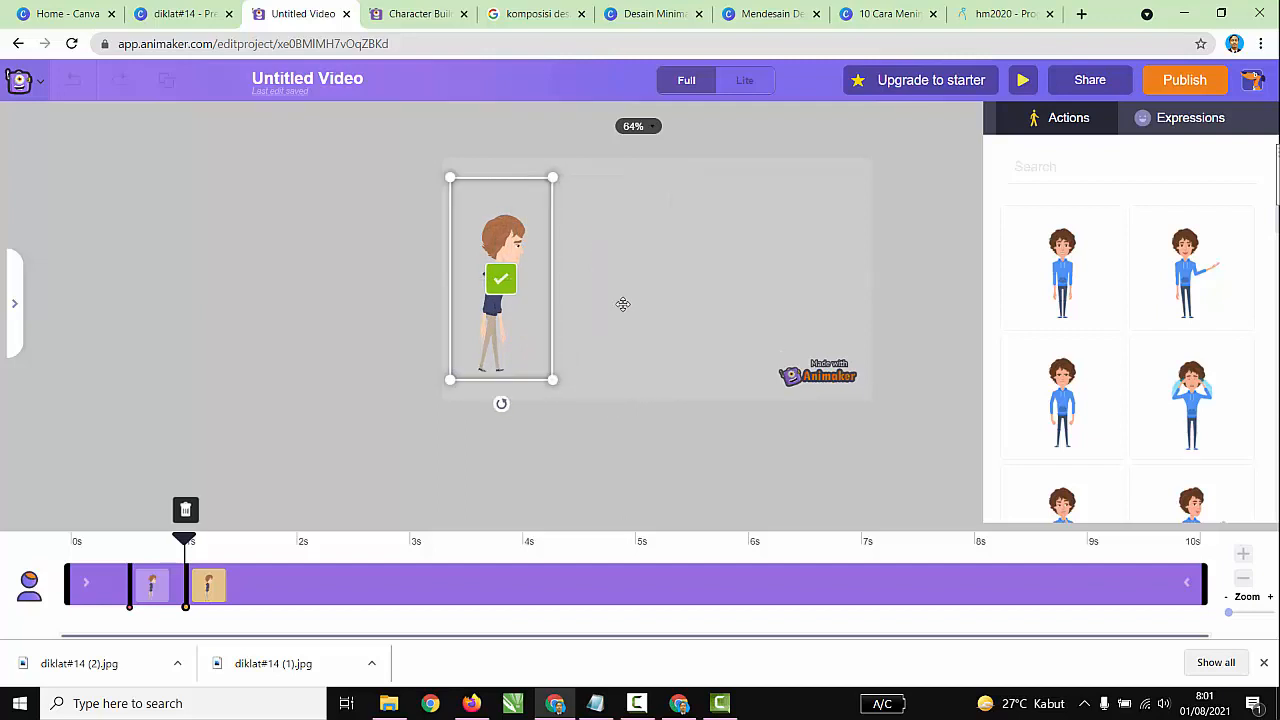
pyautogui.click(1064, 394)
pyautogui.moveTo(497, 319); pyautogui.dragTo(761, 322)
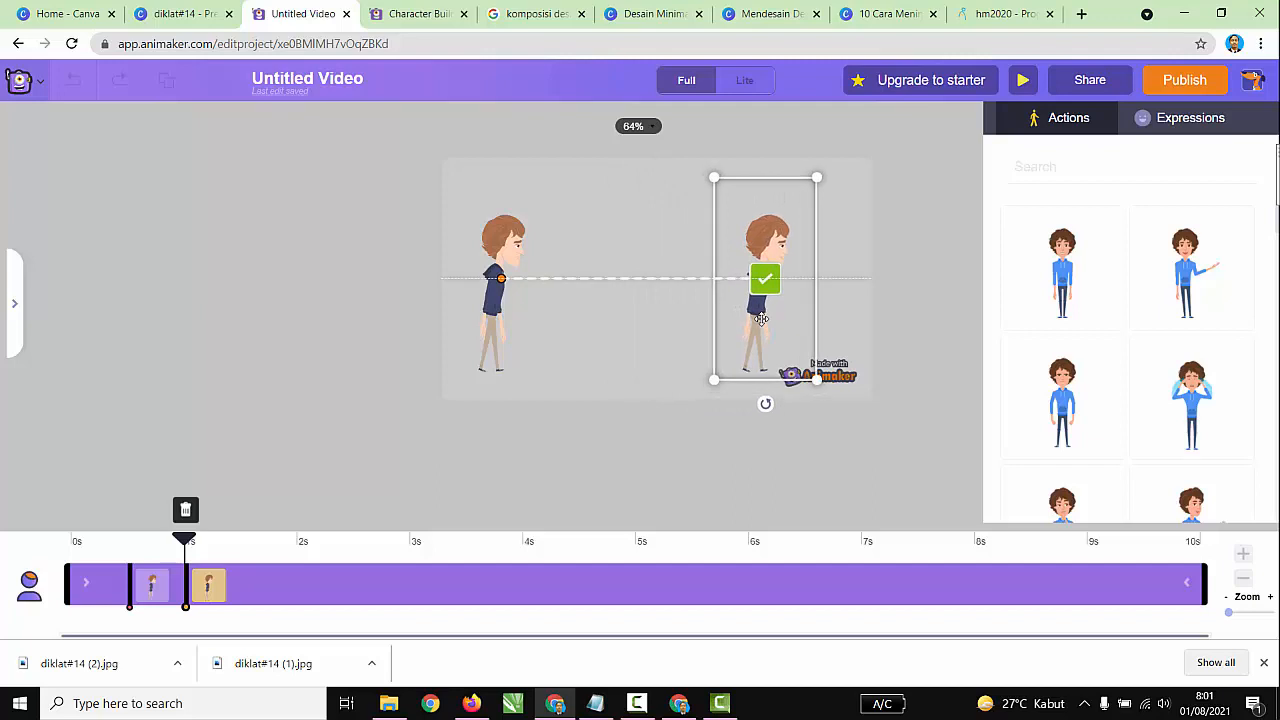
pyautogui.click(766, 281)
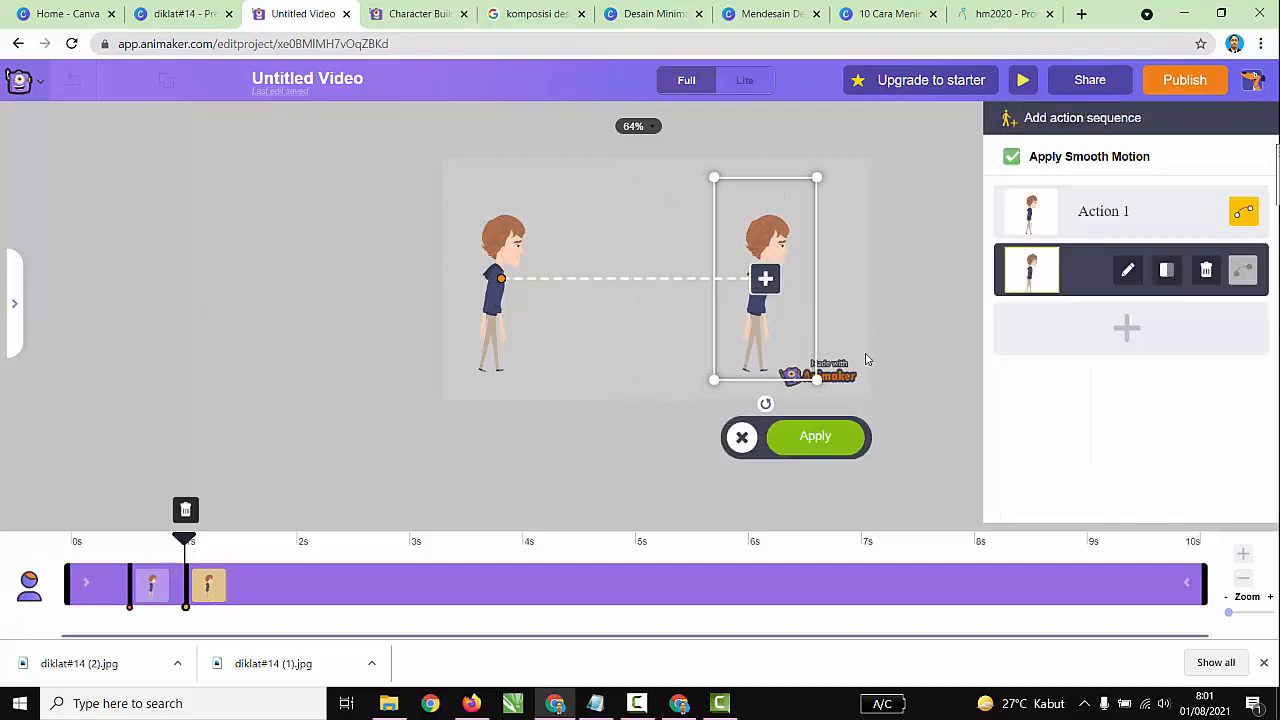
pyautogui.click(816, 437)
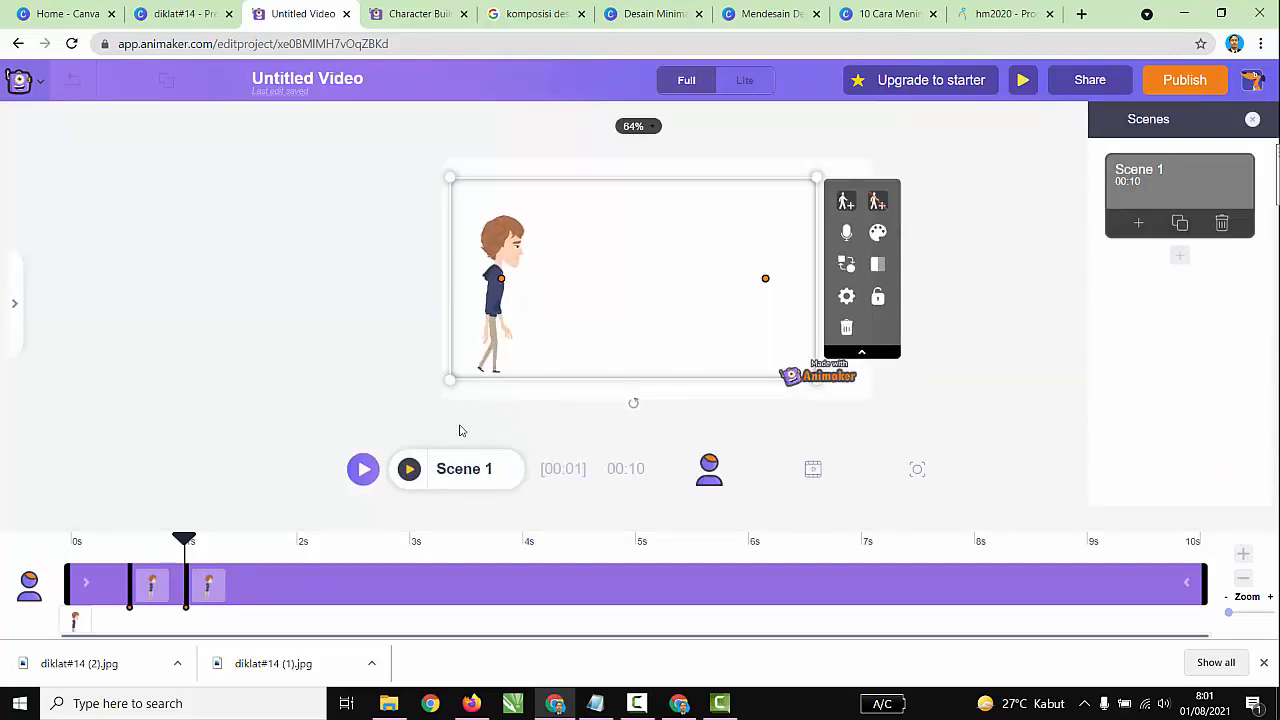
pyautogui.click(409, 469)
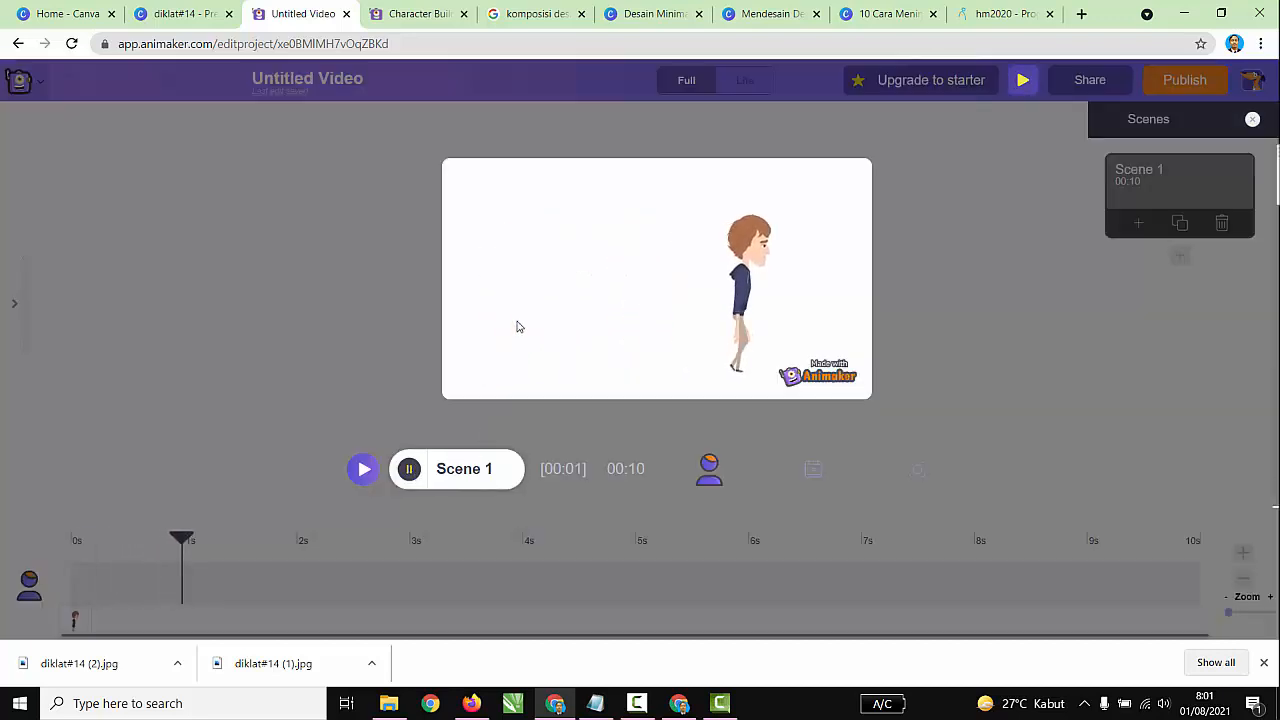
pyautogui.click(409, 470)
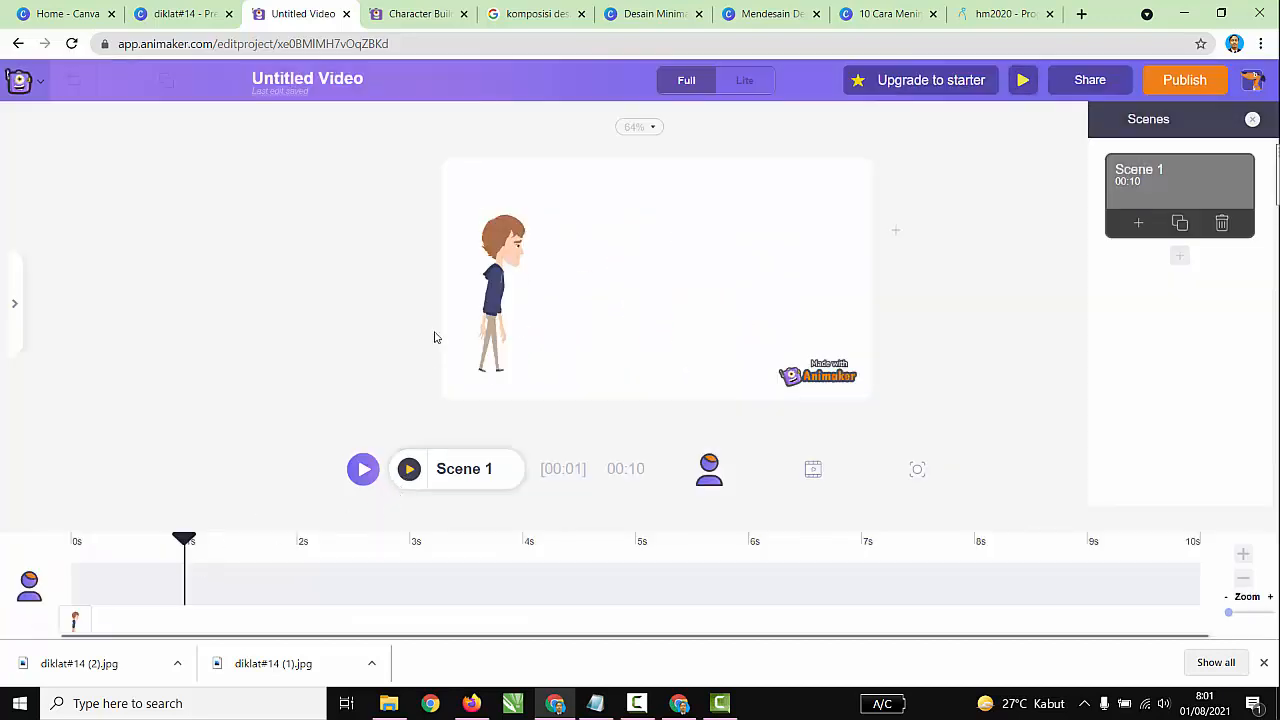
# Retime the walk sequence so the first action starts at 0.1 s and the second at about 4 s, and apply it
pyautogui.click(500, 332)
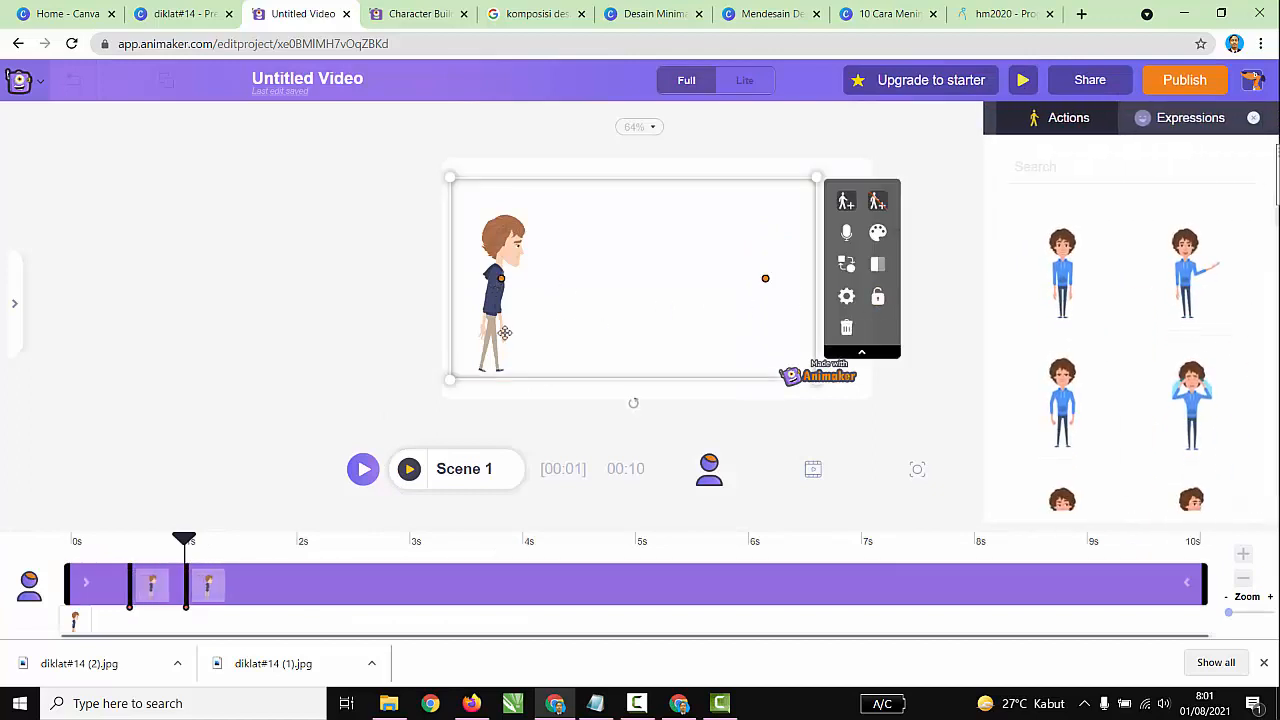
pyautogui.click(218, 587)
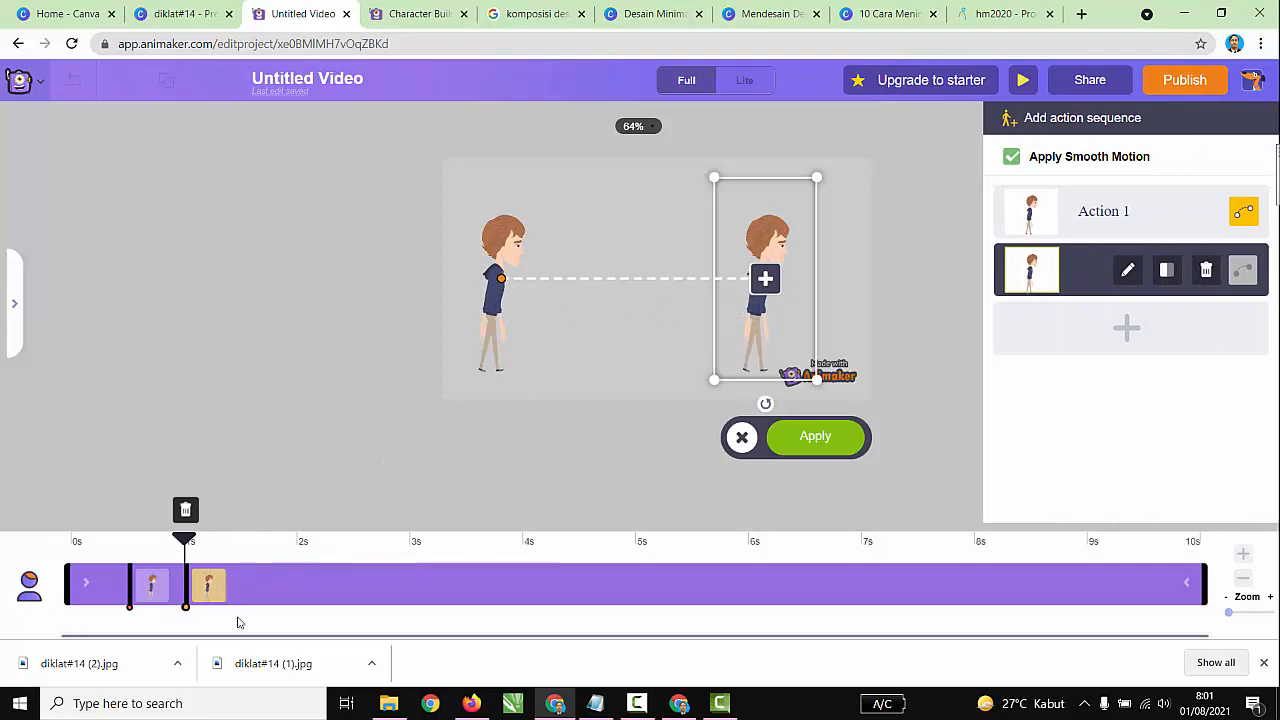
pyautogui.moveTo(218, 587)
pyautogui.mouseDown()
pyautogui.moveTo(645, 565)
pyautogui.moveTo(530, 566)
pyautogui.mouseUp()
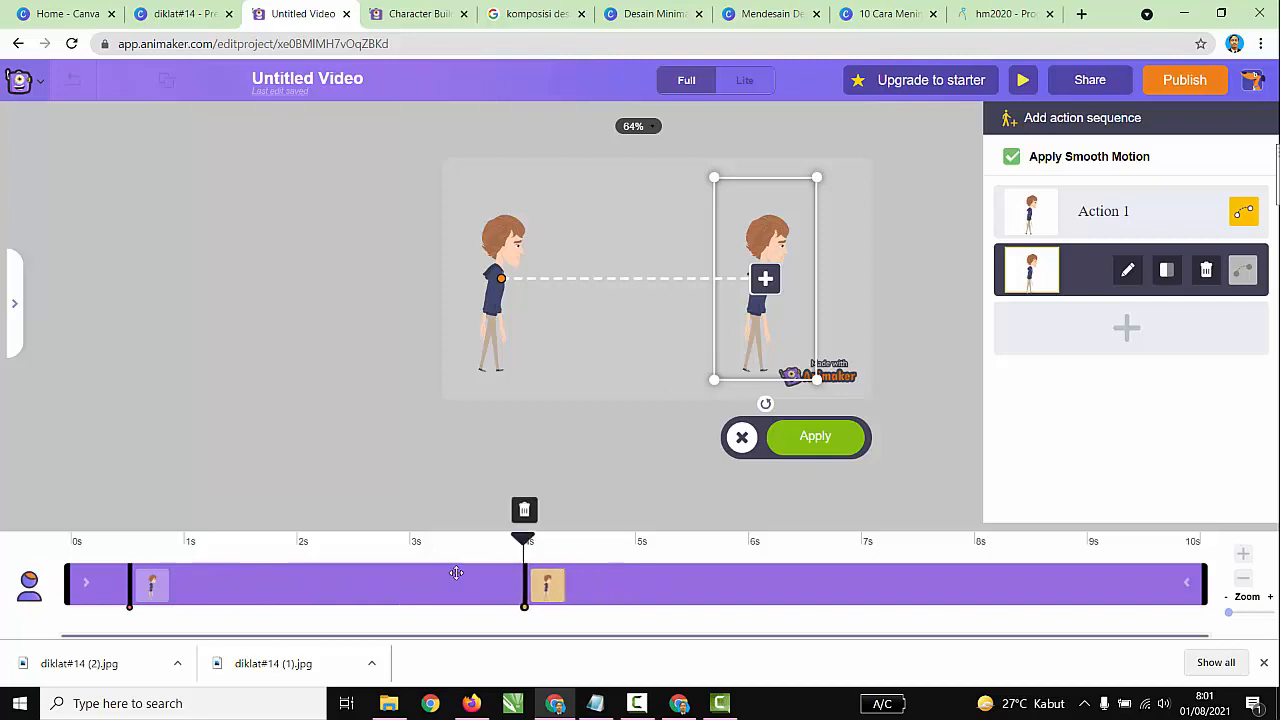
pyautogui.moveTo(150, 595); pyautogui.dragTo(106, 596)
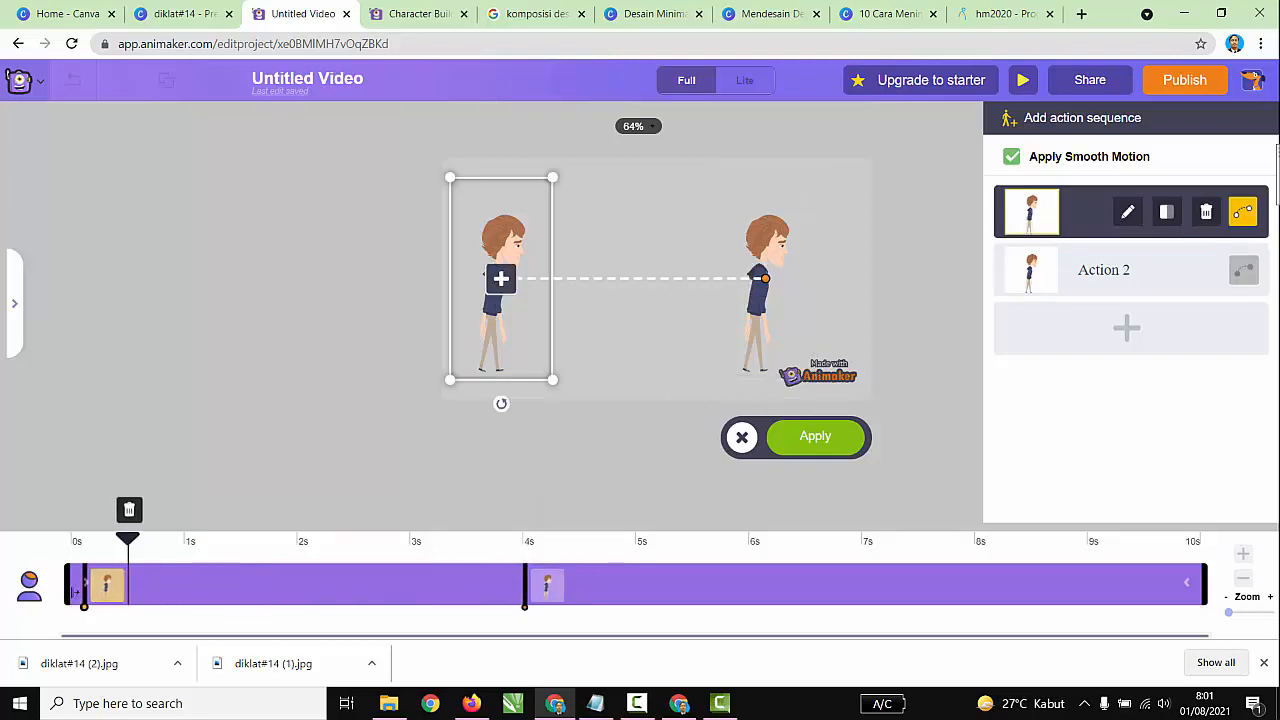
pyautogui.click(816, 437)
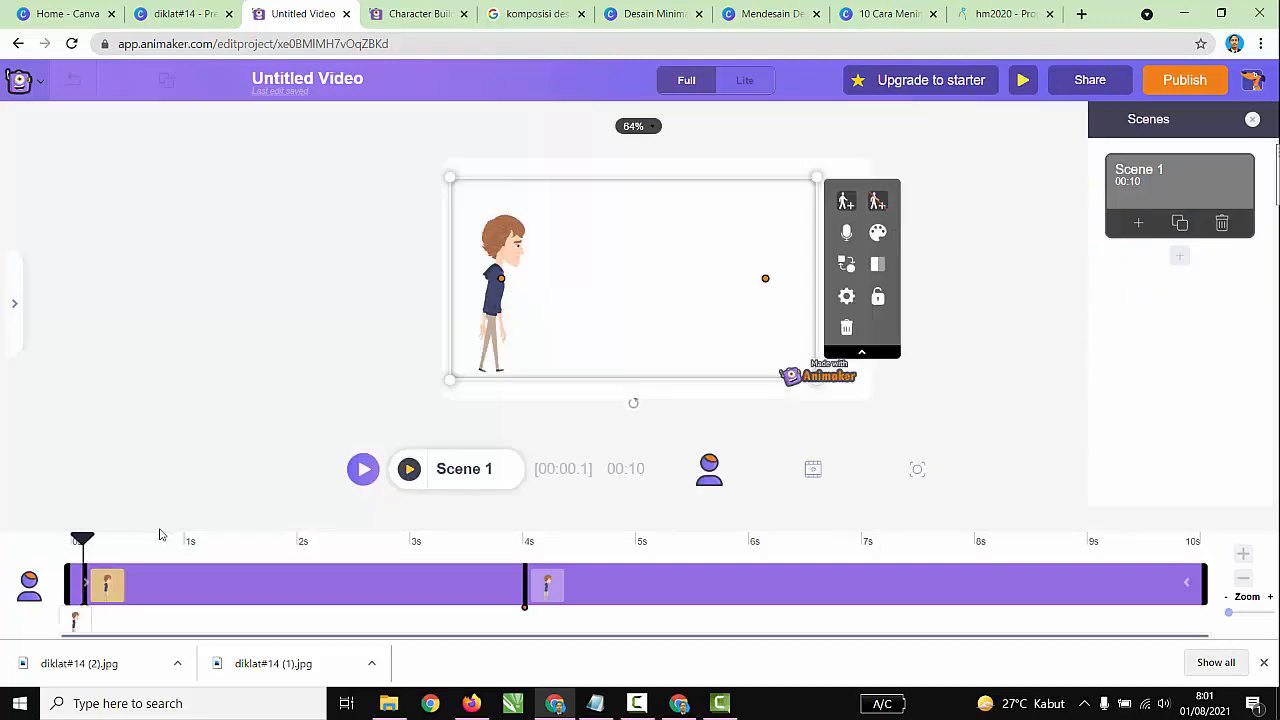
# Return the playhead to 0 s and preview the retimed walk in Scene 1
pyautogui.moveTo(82, 543); pyautogui.dragTo(71, 541)
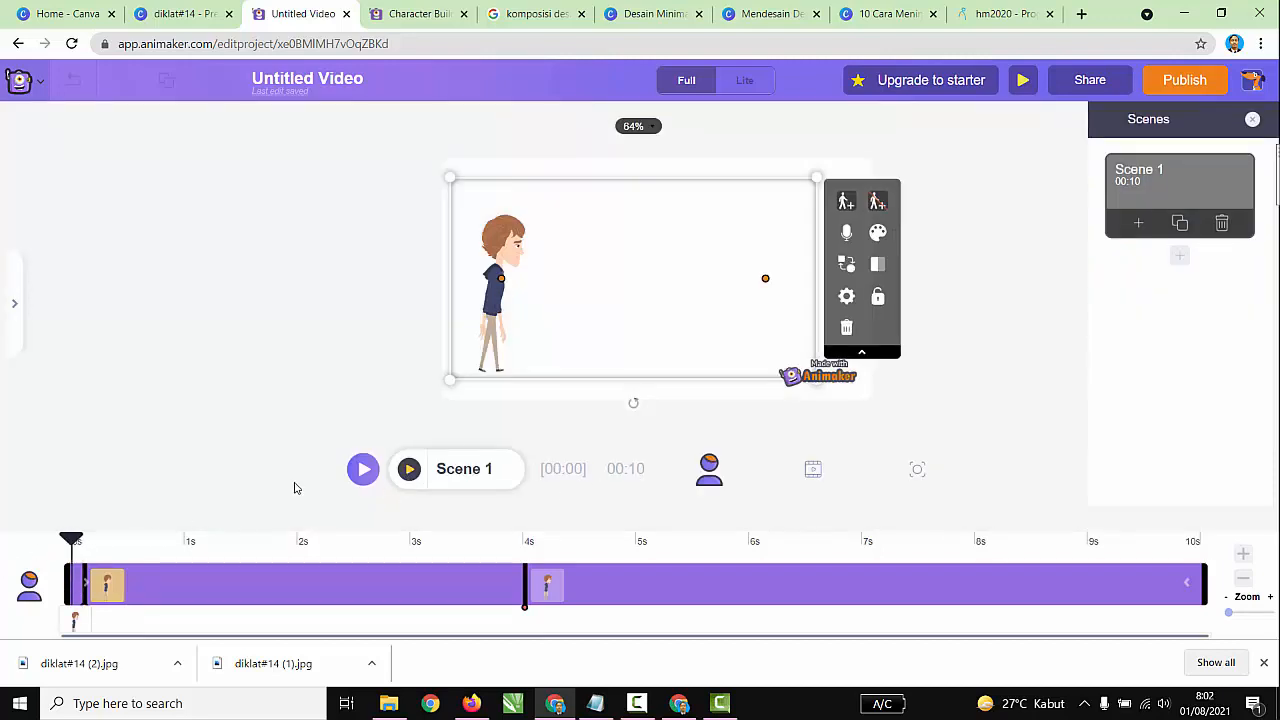
pyautogui.click(410, 470)
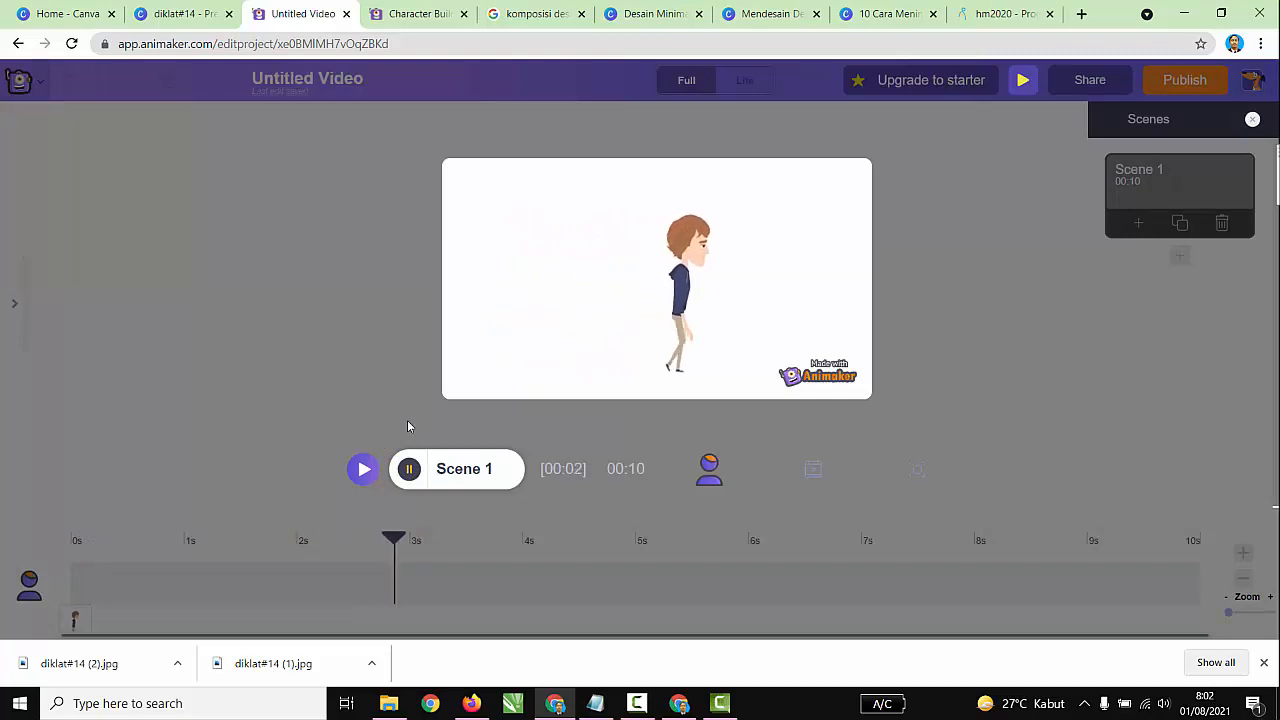
pyautogui.click(459, 469)
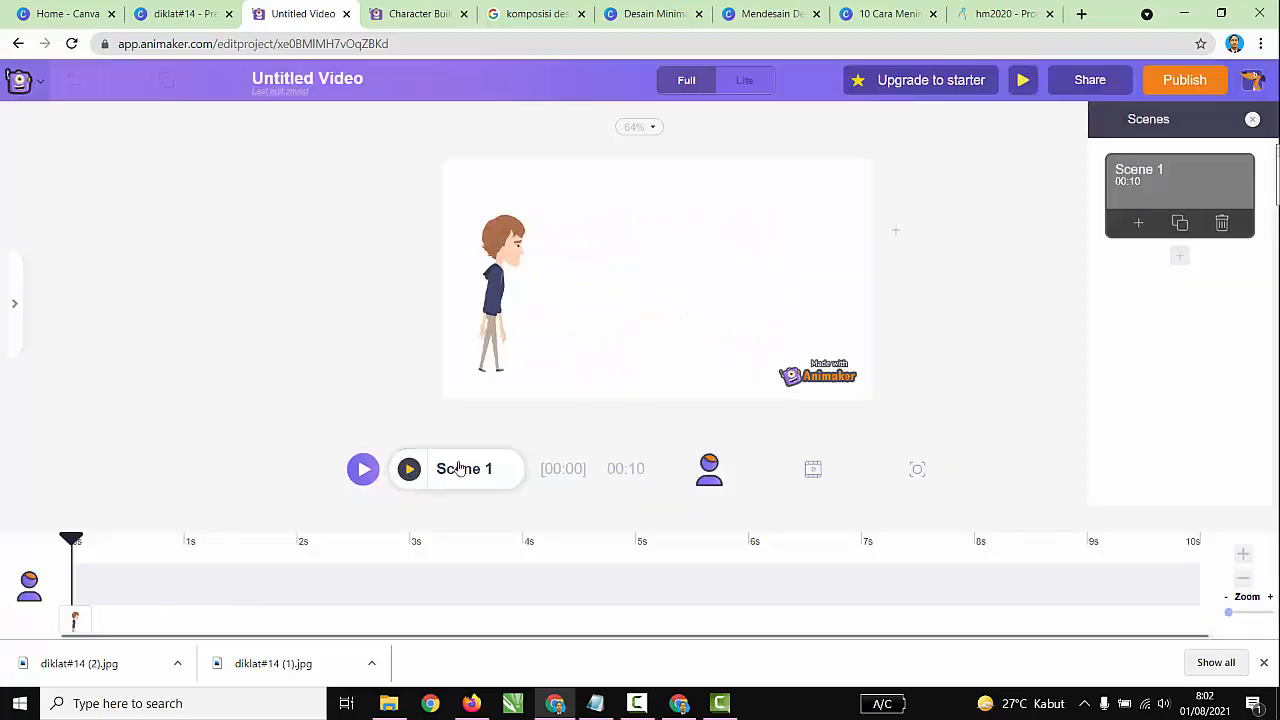
# Move the playhead to 5 s and open the walking character's action sequence for editing
pyautogui.click(494, 297)
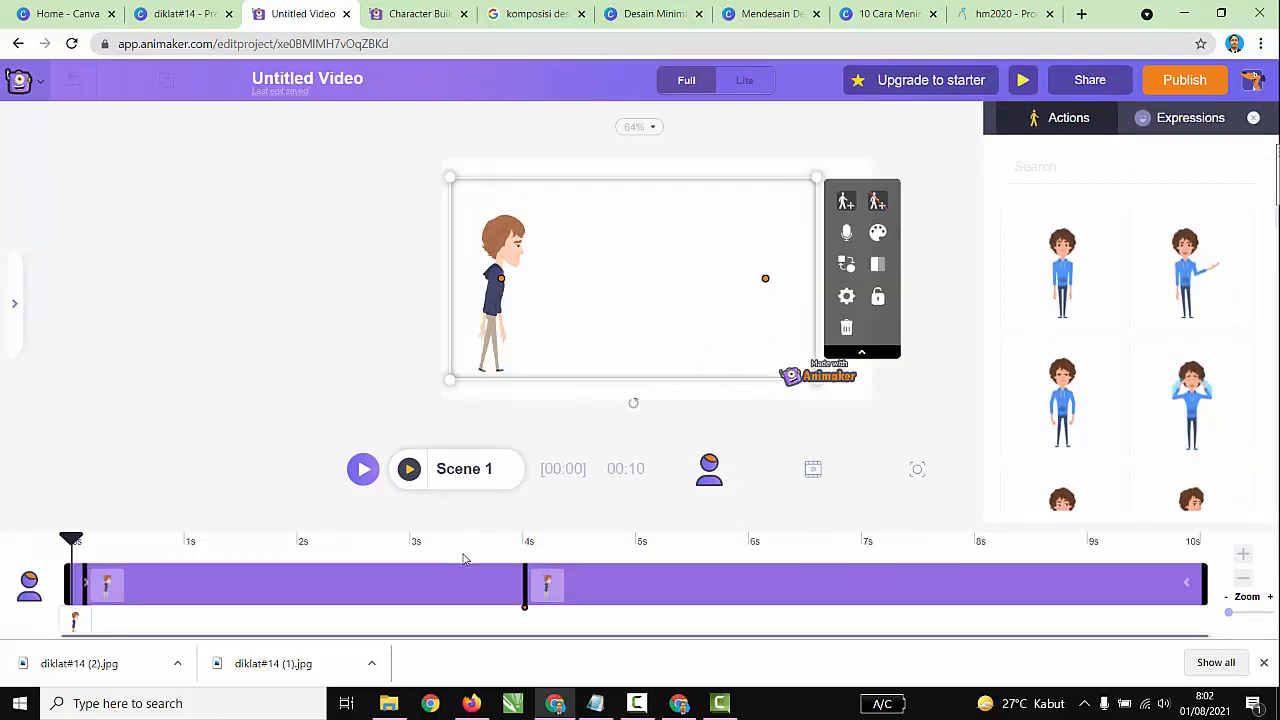
pyautogui.click(505, 559)
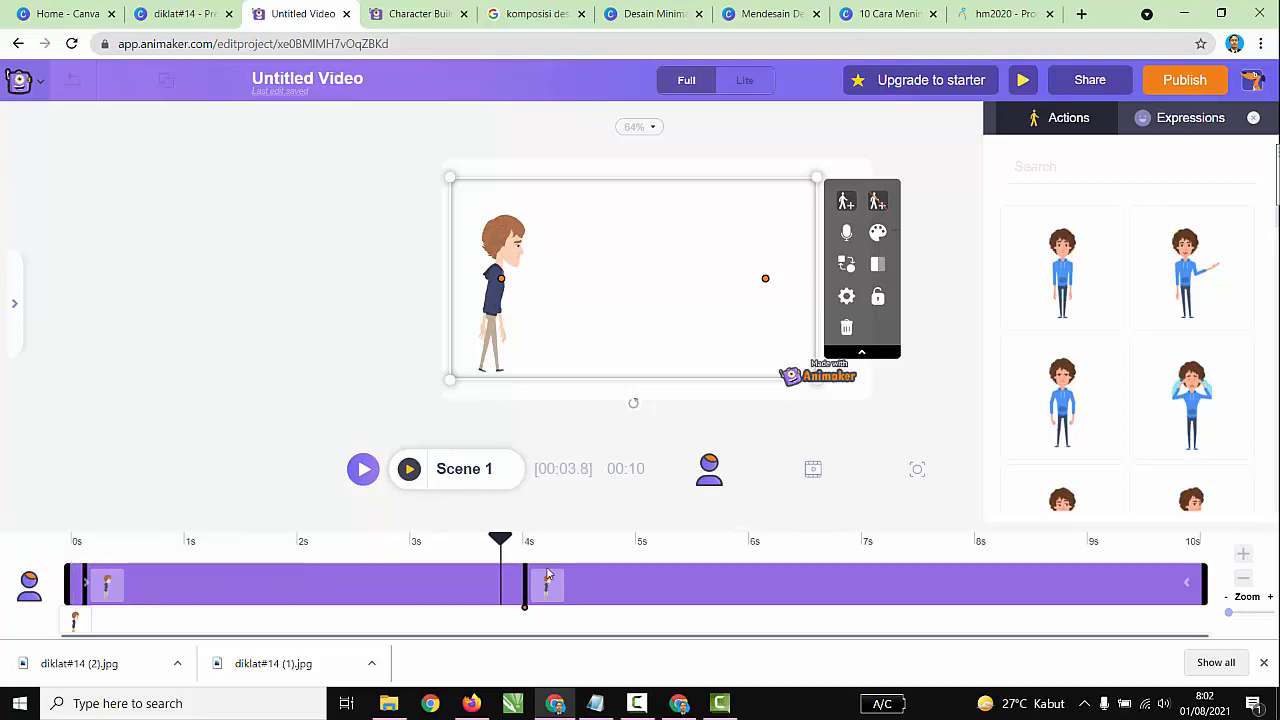
pyautogui.click(636, 560)
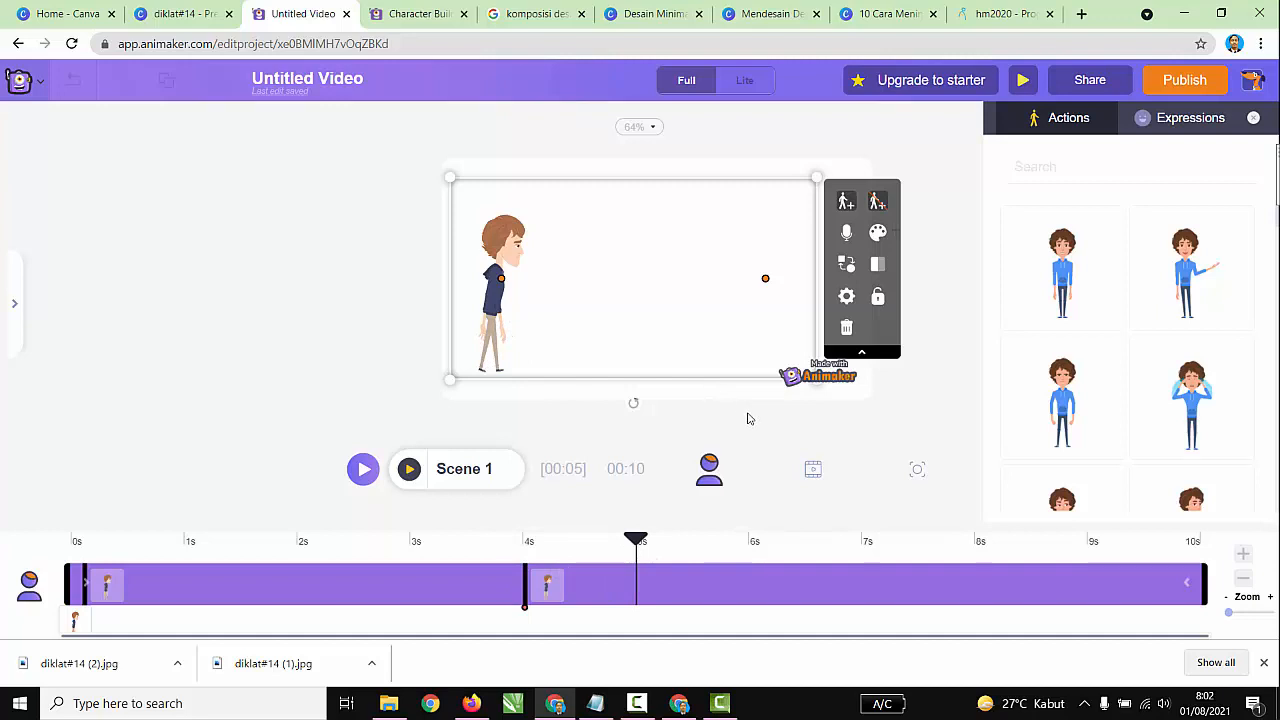
pyautogui.click(906, 396)
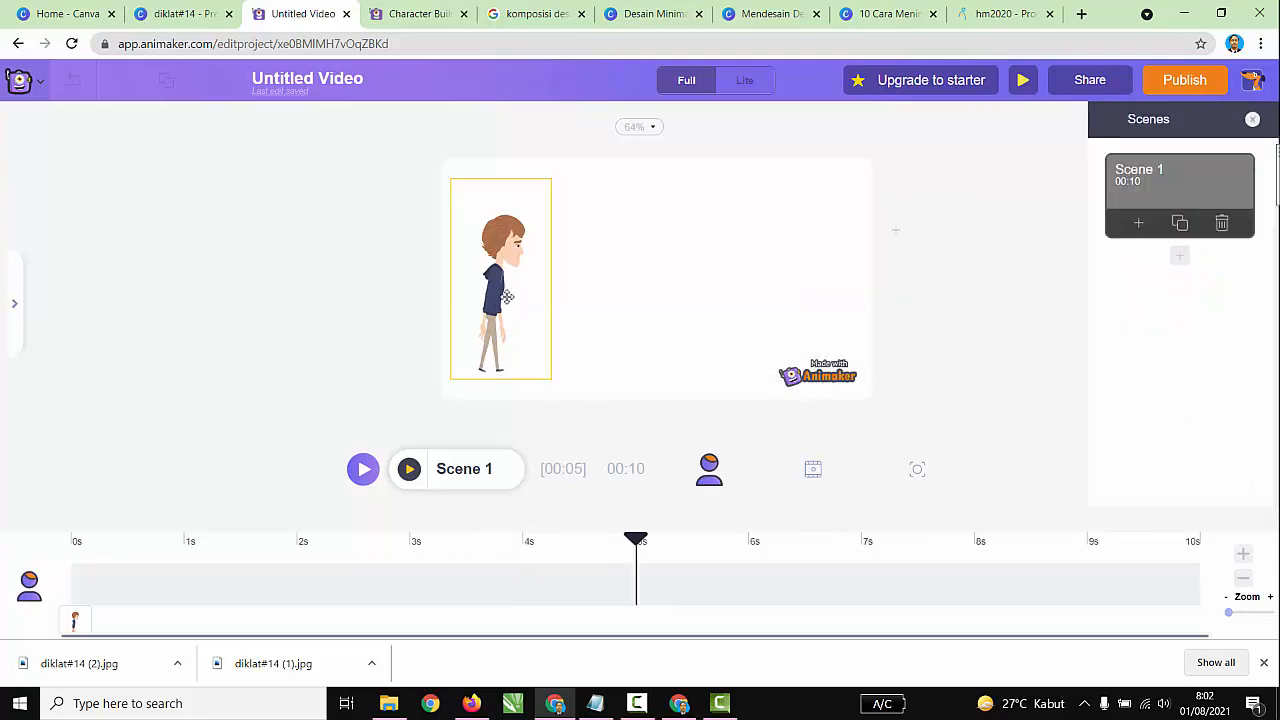
pyautogui.click(507, 297)
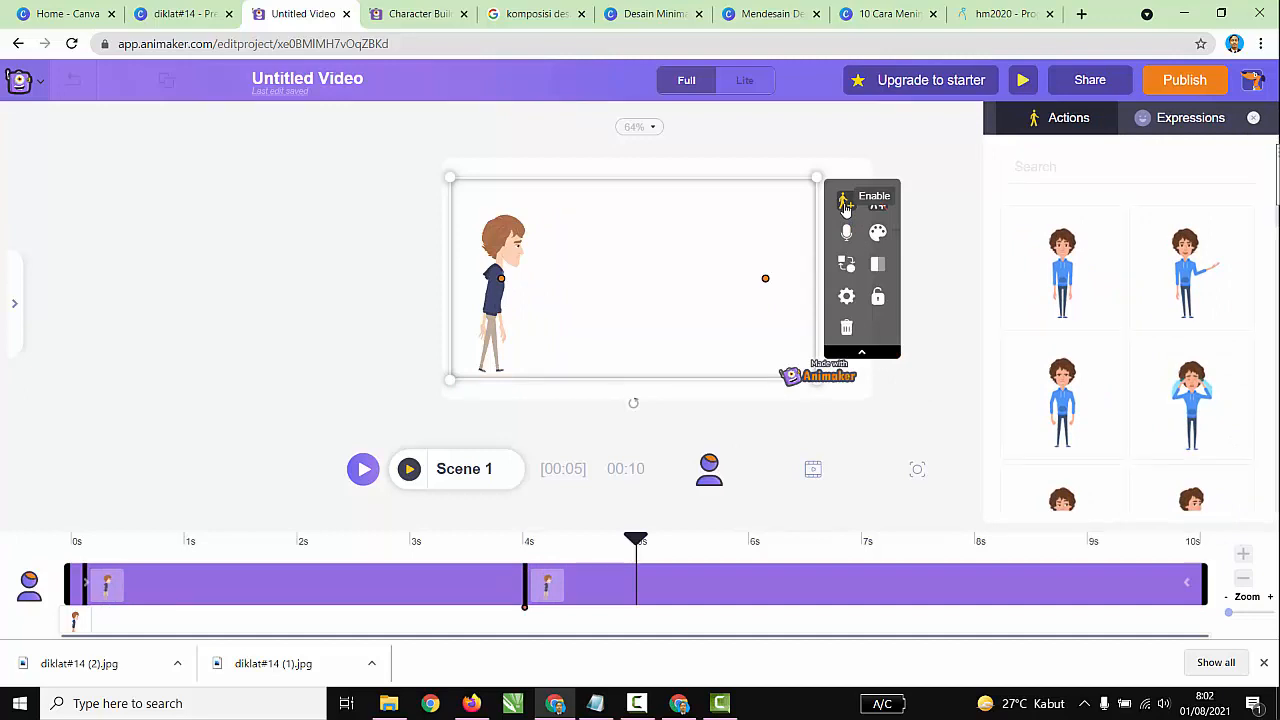
pyautogui.click(845, 206)
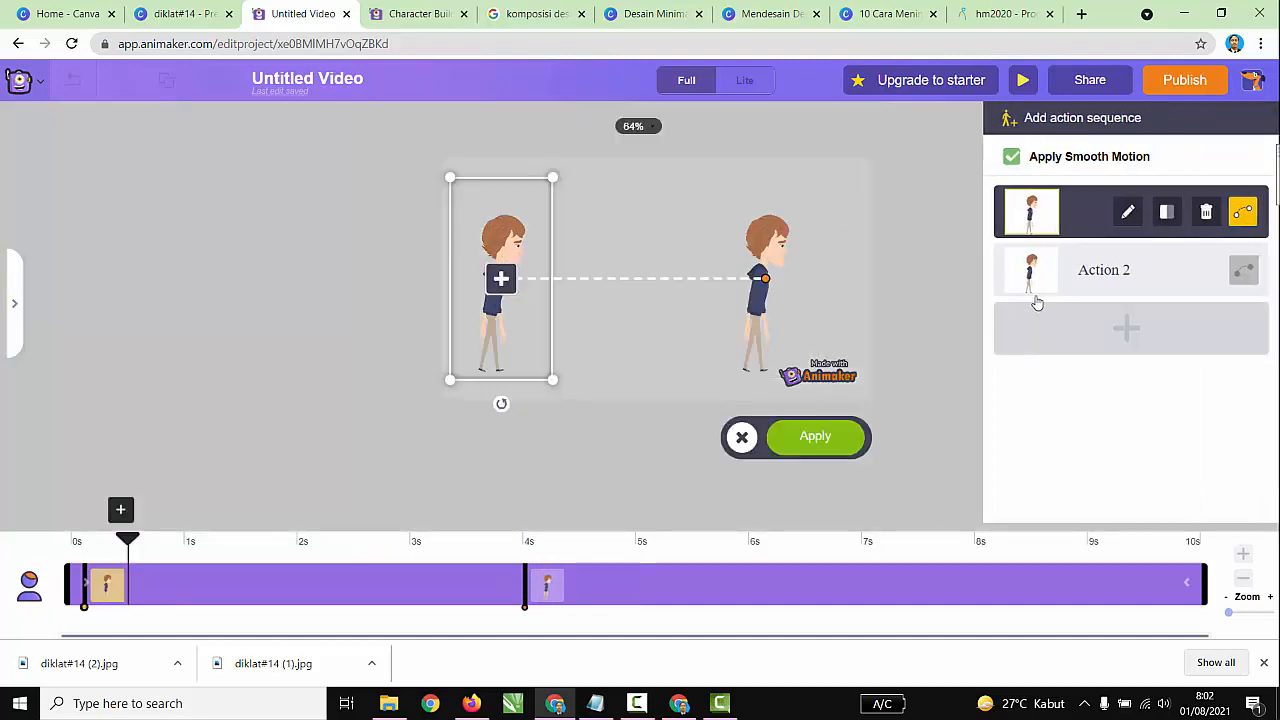
# Add a third action after Action 2 at the walk's end point, set it to Standing And Talking, and apply the sequence
pyautogui.click(766, 256)
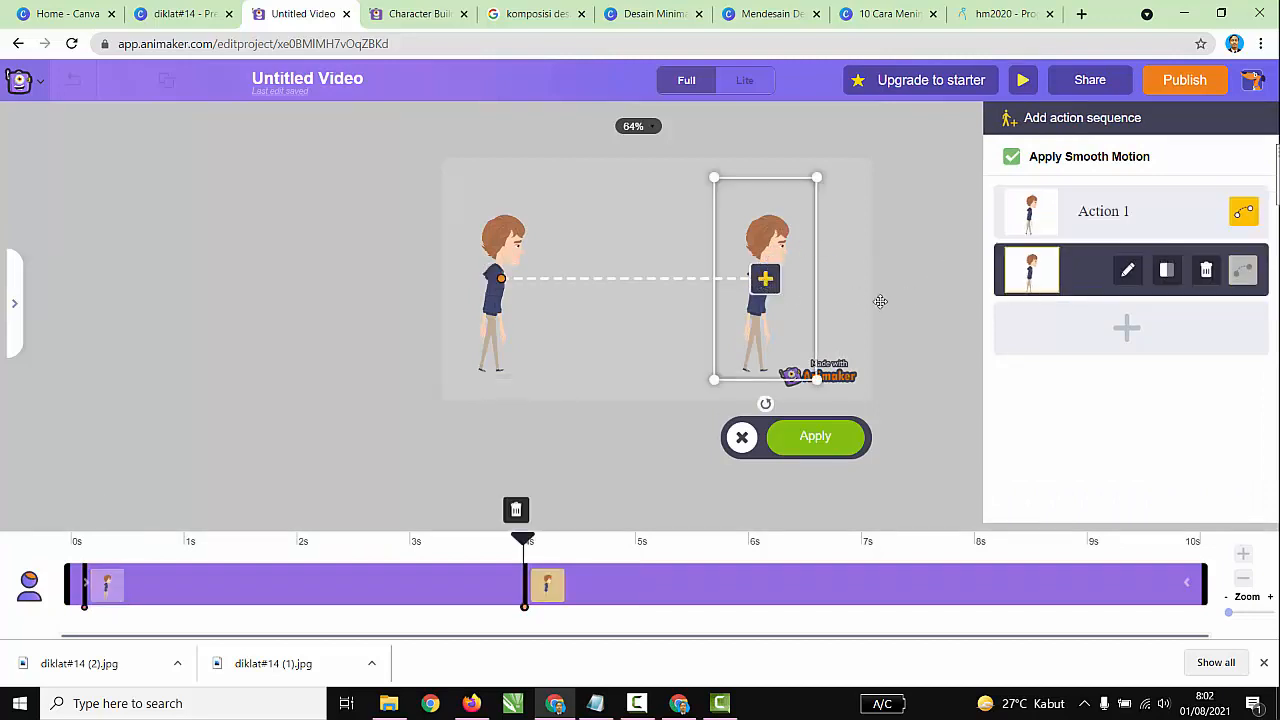
pyautogui.click(1101, 333)
pyautogui.scroll(-1, 1105, 350)
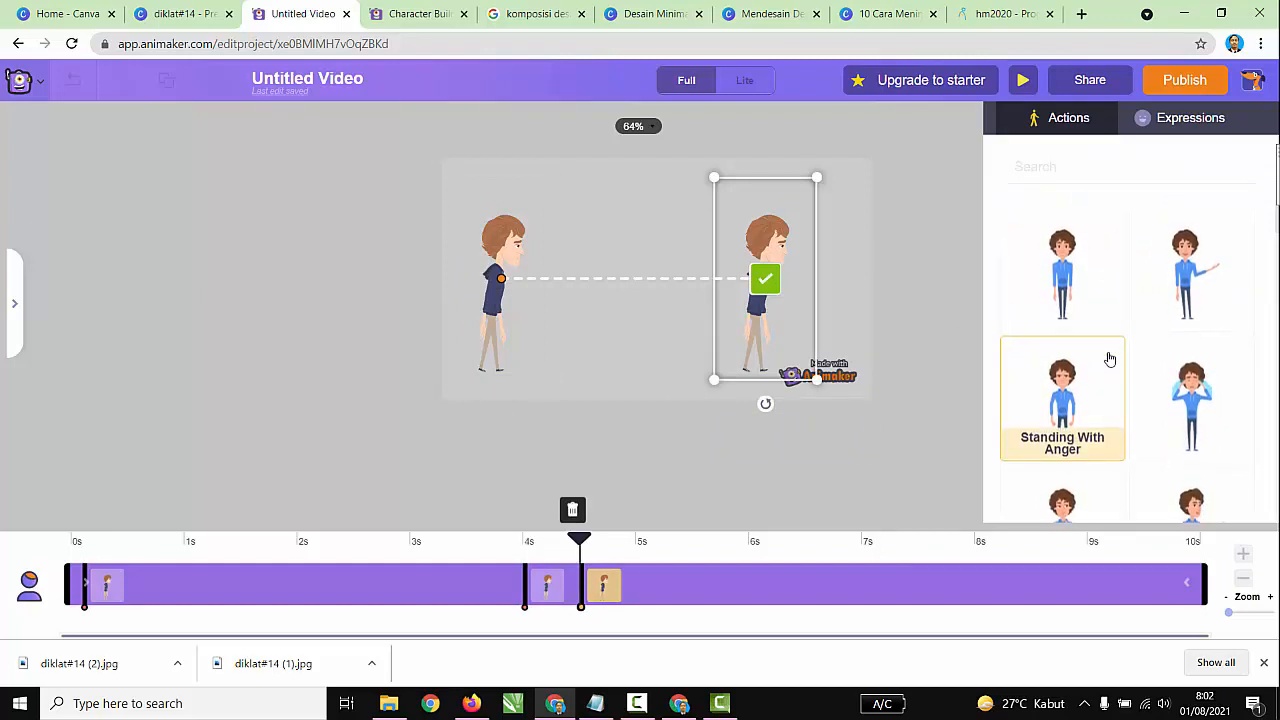
pyautogui.click(1179, 272)
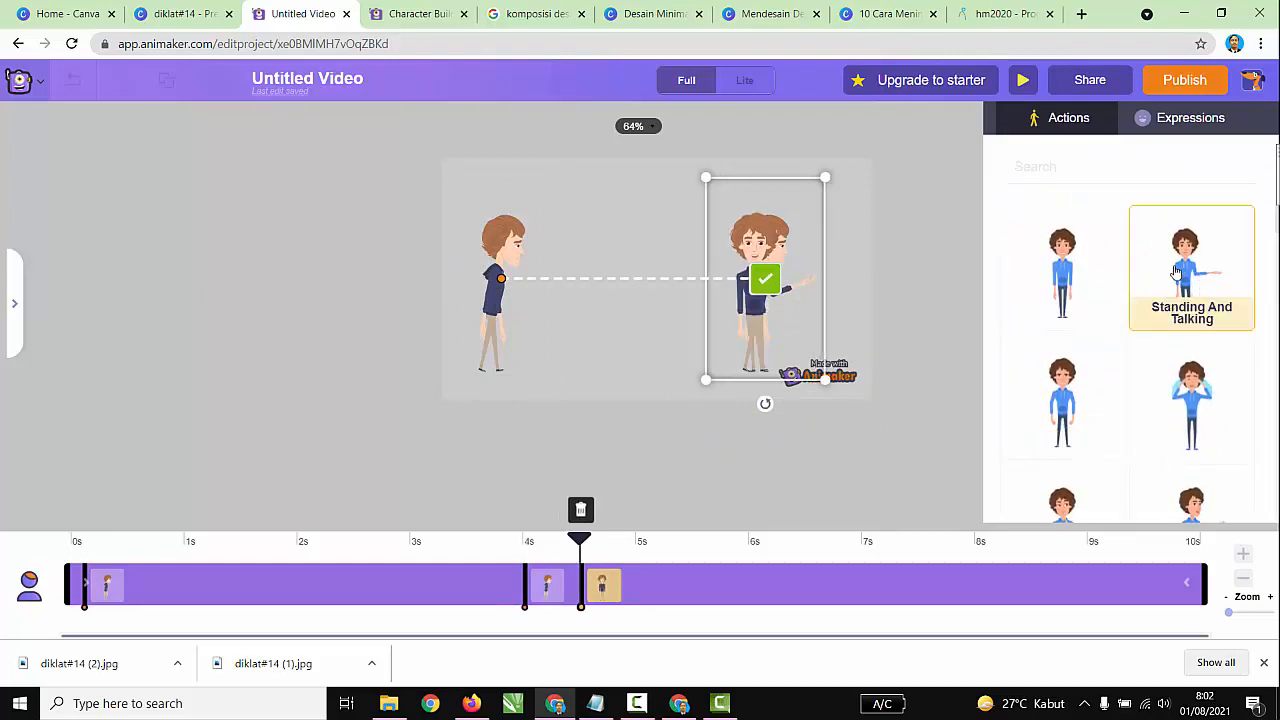
pyautogui.click(765, 281)
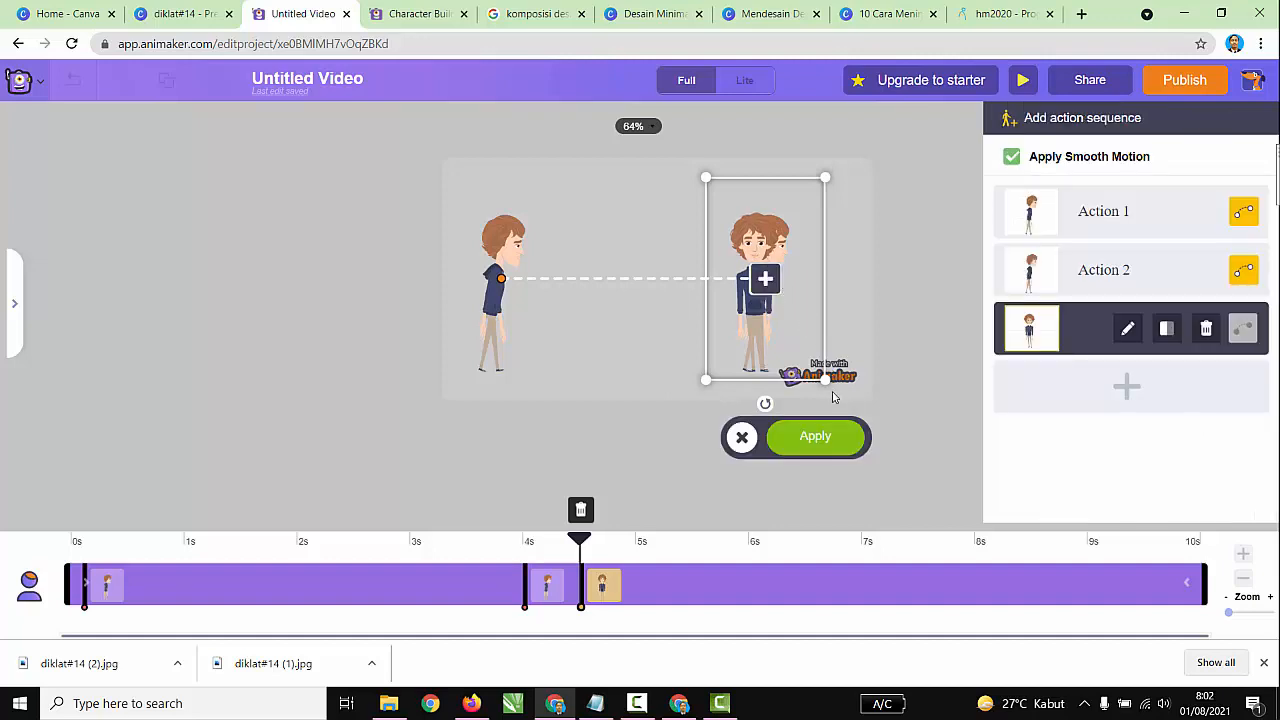
pyautogui.click(815, 437)
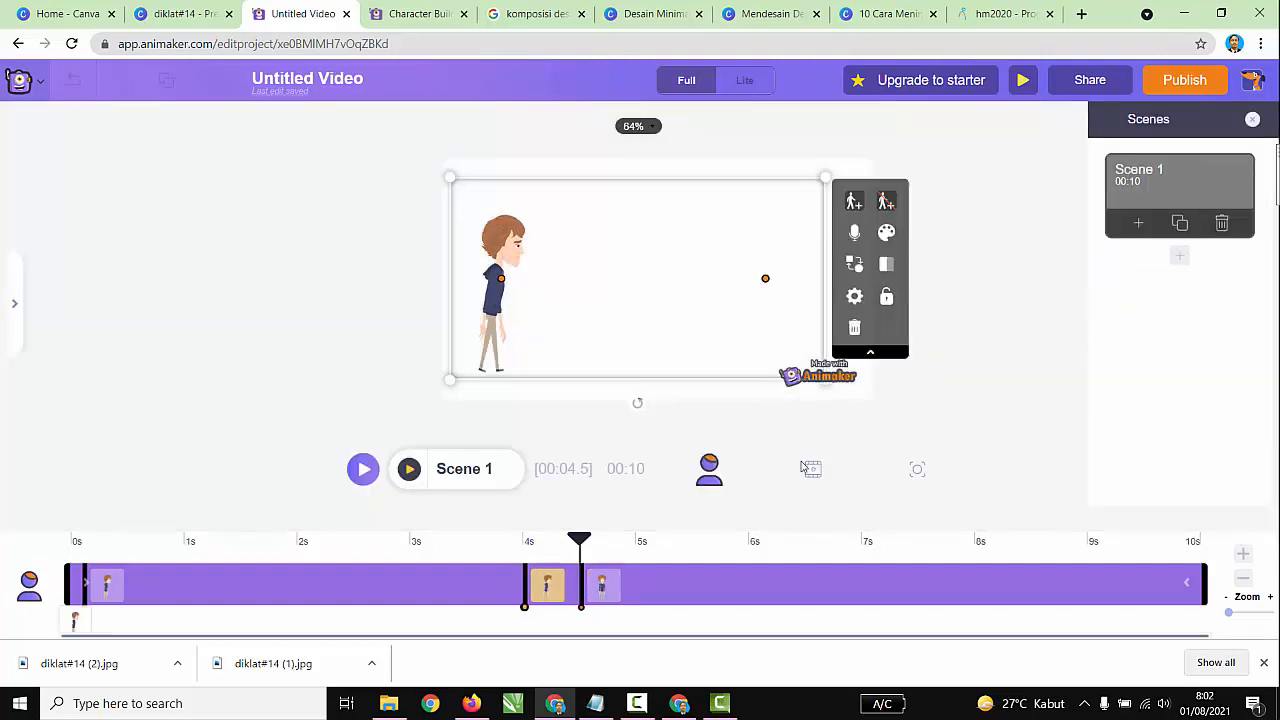
# Review the third action in the sequence, reapply it without changes, and preview Scene 1
pyautogui.click(603, 588)
pyautogui.moveTo(603, 588)
pyautogui.mouseDown()
pyautogui.moveTo(657, 590)
pyautogui.moveTo(604, 577)
pyautogui.mouseUp()
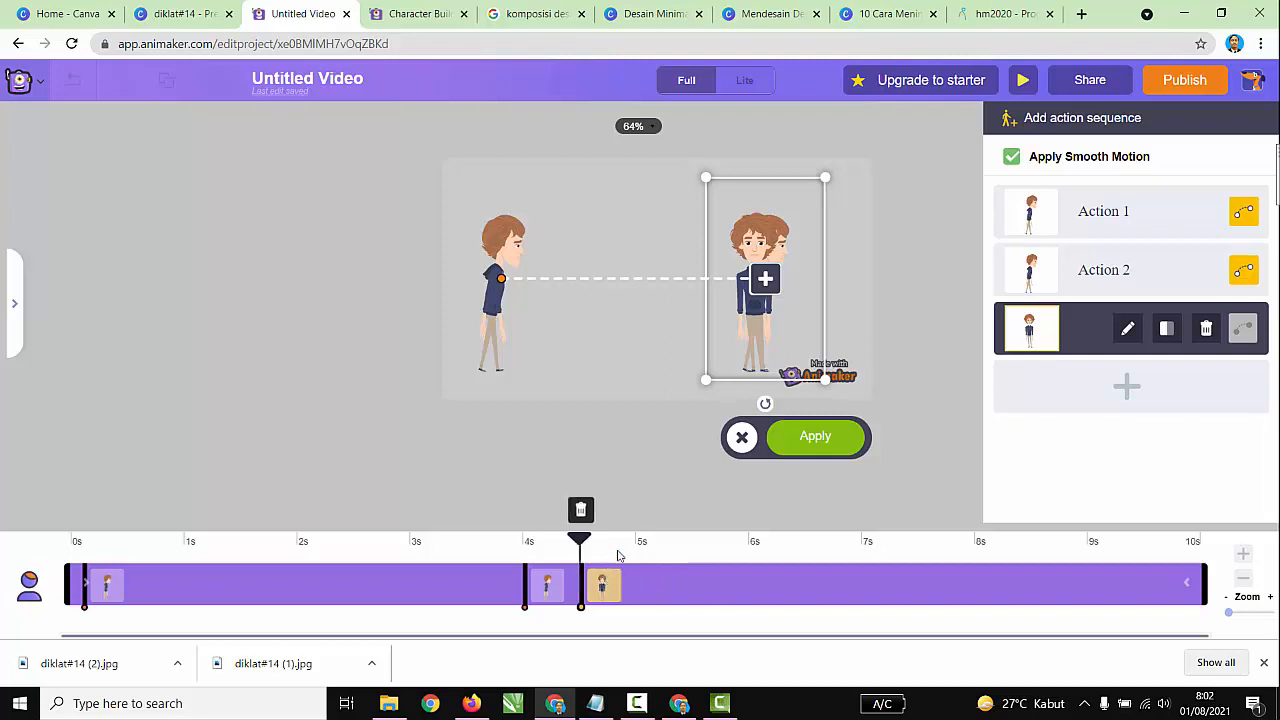
pyautogui.click(815, 437)
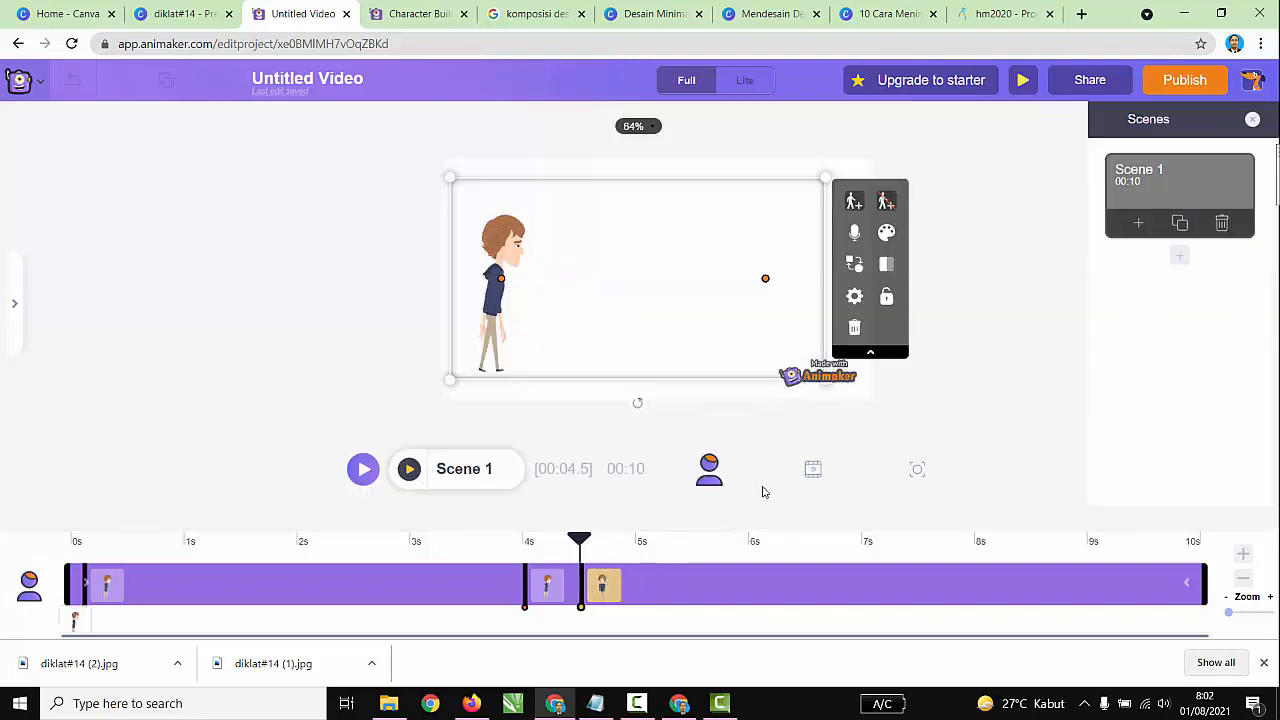
pyautogui.click(410, 469)
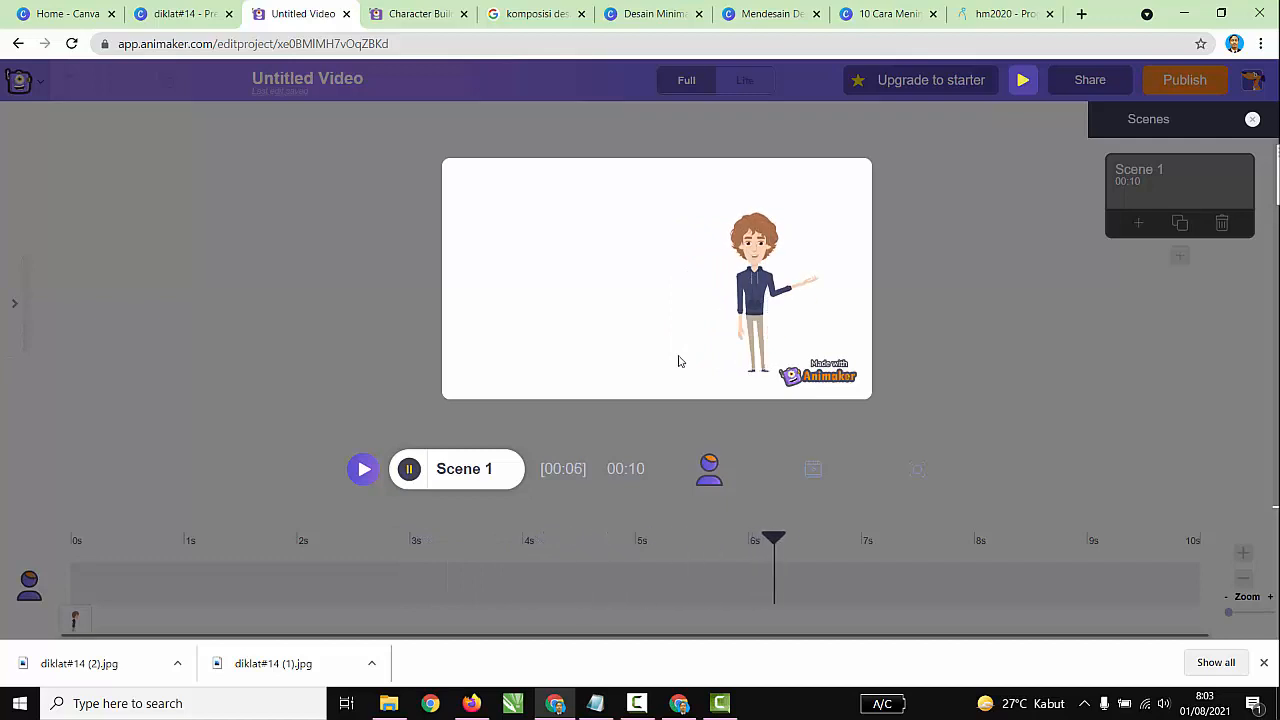
pyautogui.click(419, 474)
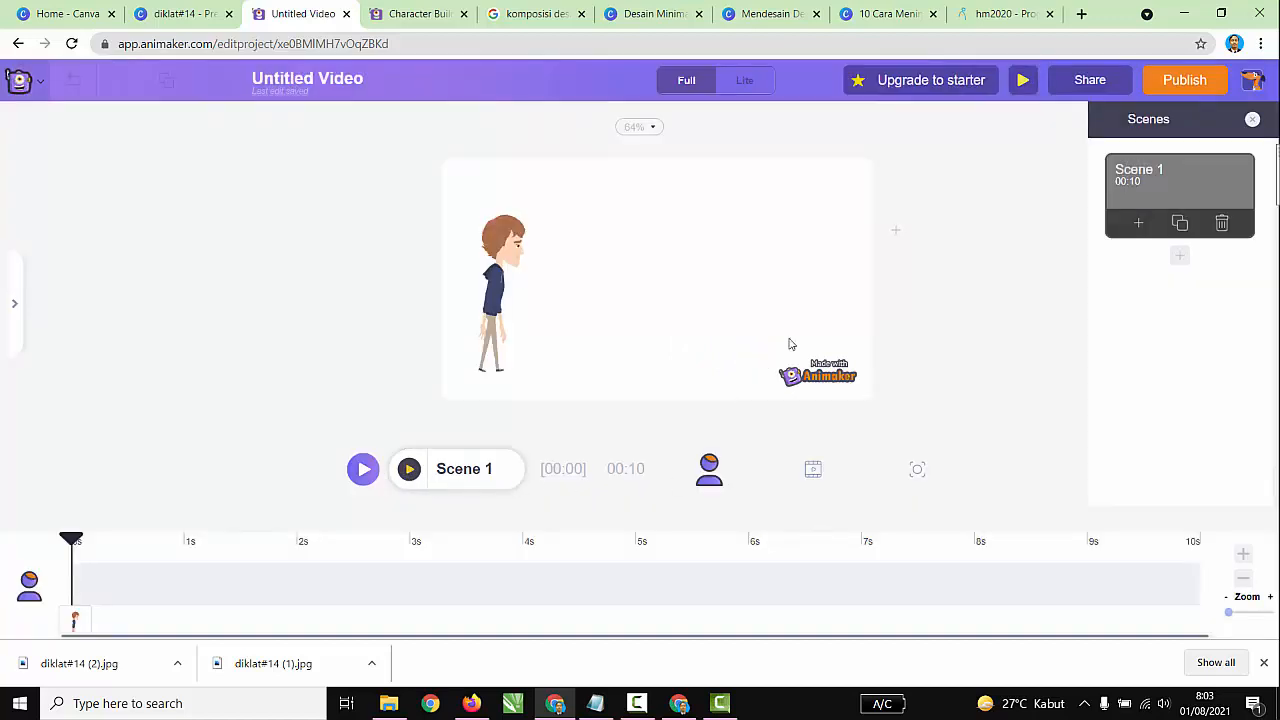
# Extend the duration of Scene 1 to 15 seconds
pyautogui.click(495, 295)
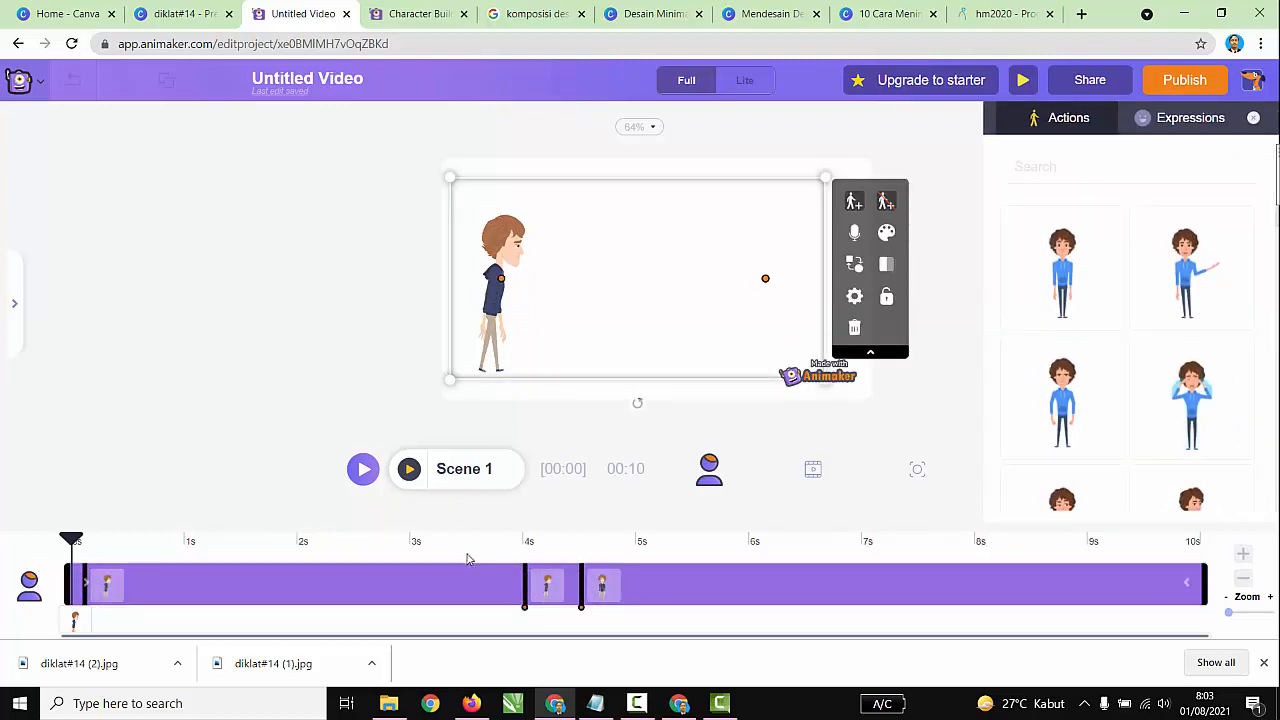
pyautogui.click(635, 550)
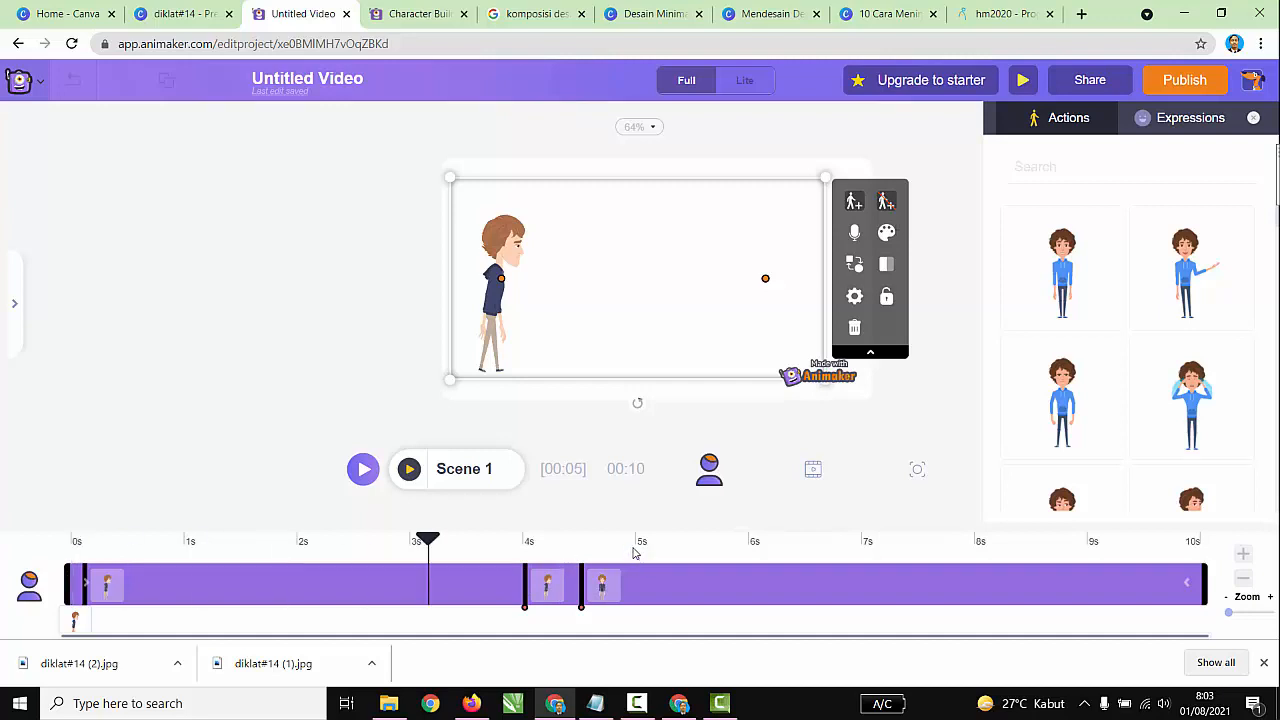
pyautogui.moveTo(642, 549)
pyautogui.mouseDown()
pyautogui.moveTo(668, 550)
pyautogui.moveTo(647, 550)
pyautogui.mouseUp()
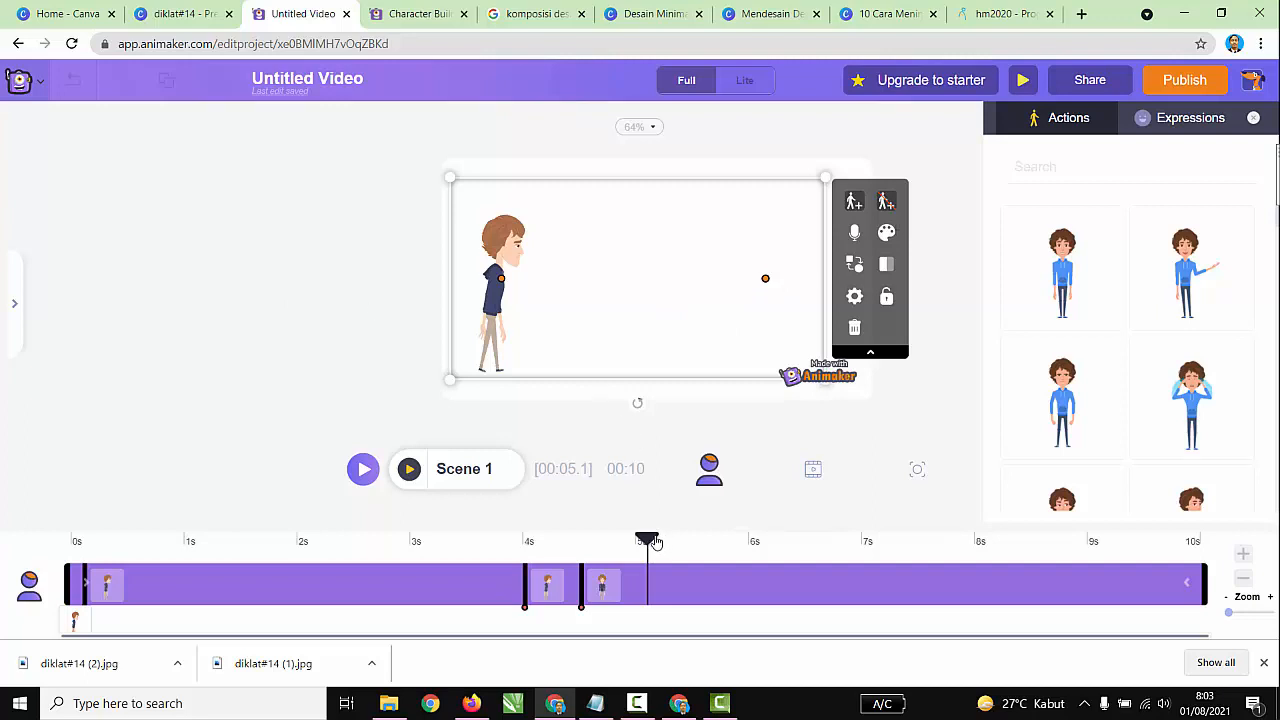
pyautogui.click(1245, 555)
pyautogui.click(1245, 555)
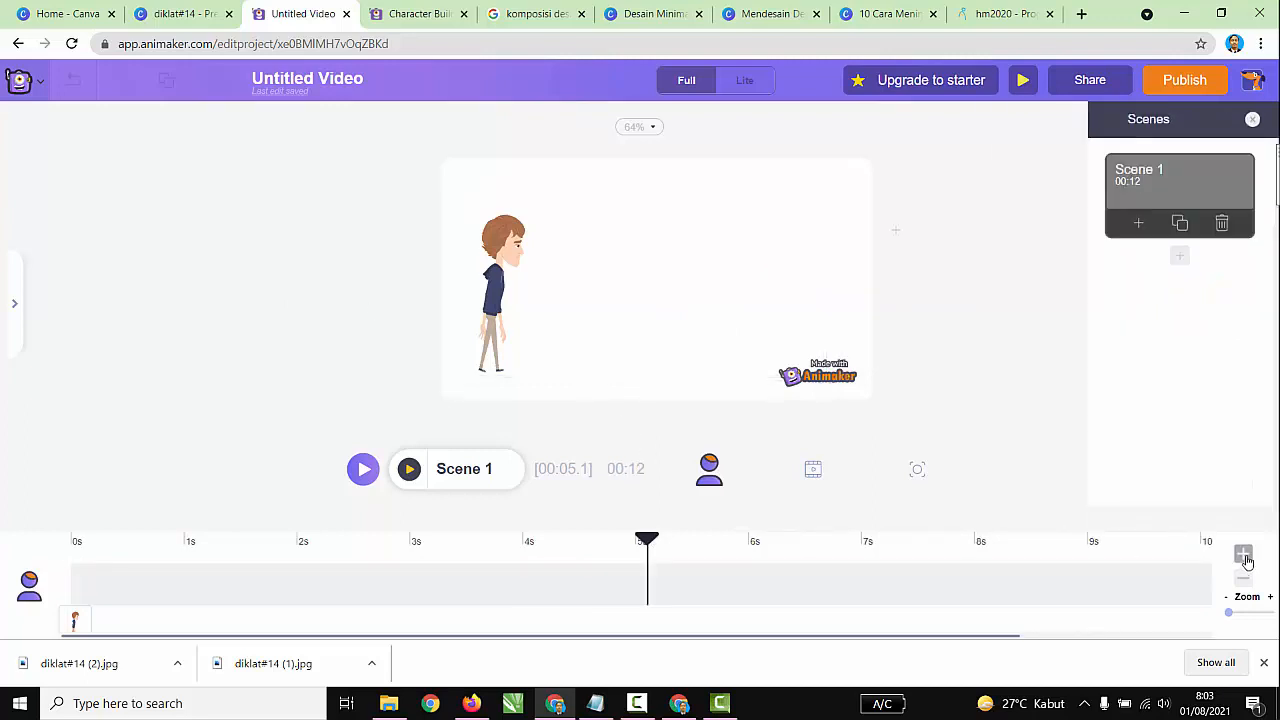
pyautogui.click(1246, 557)
pyautogui.click(1245, 556)
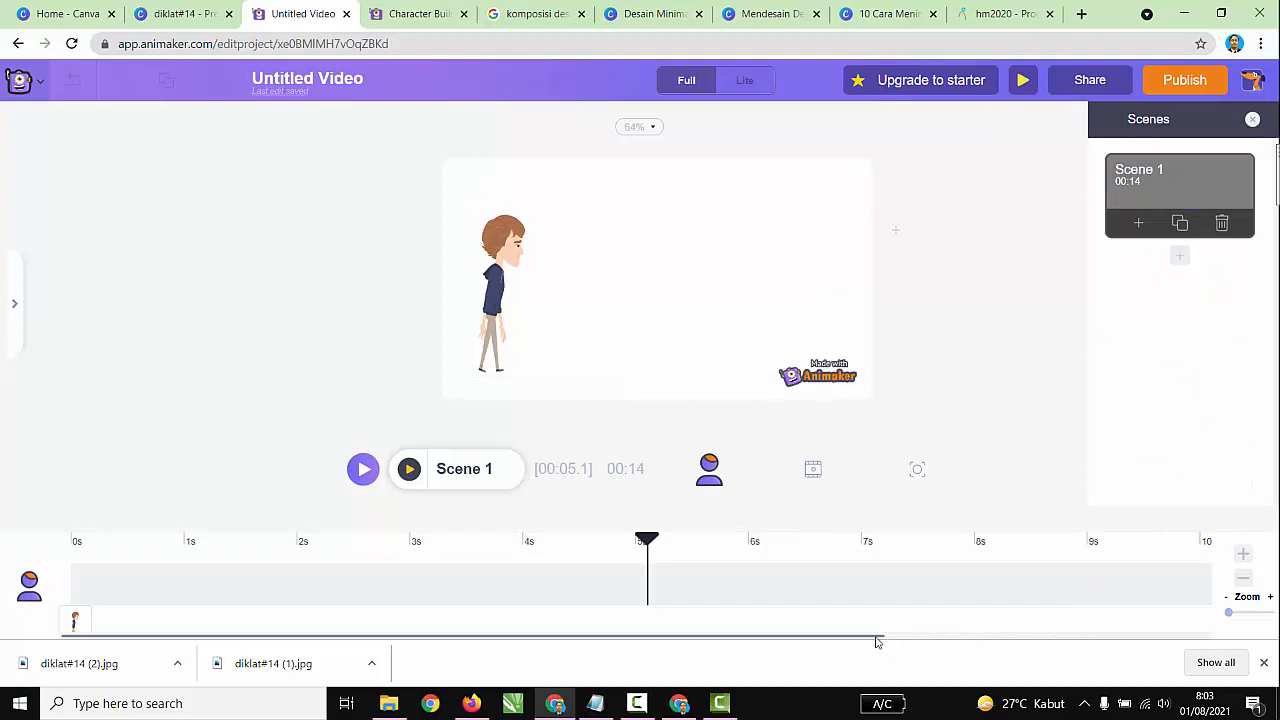
pyautogui.moveTo(877, 641); pyautogui.dragTo(1228, 642)
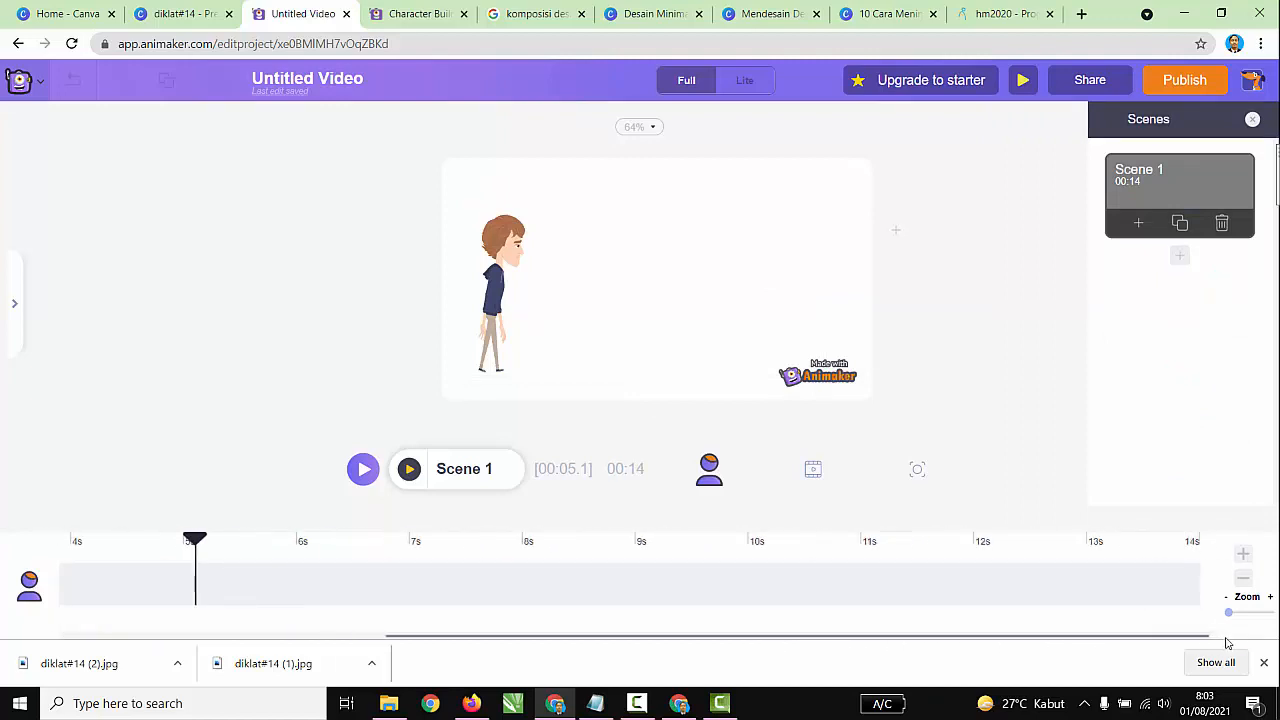
pyautogui.click(1243, 554)
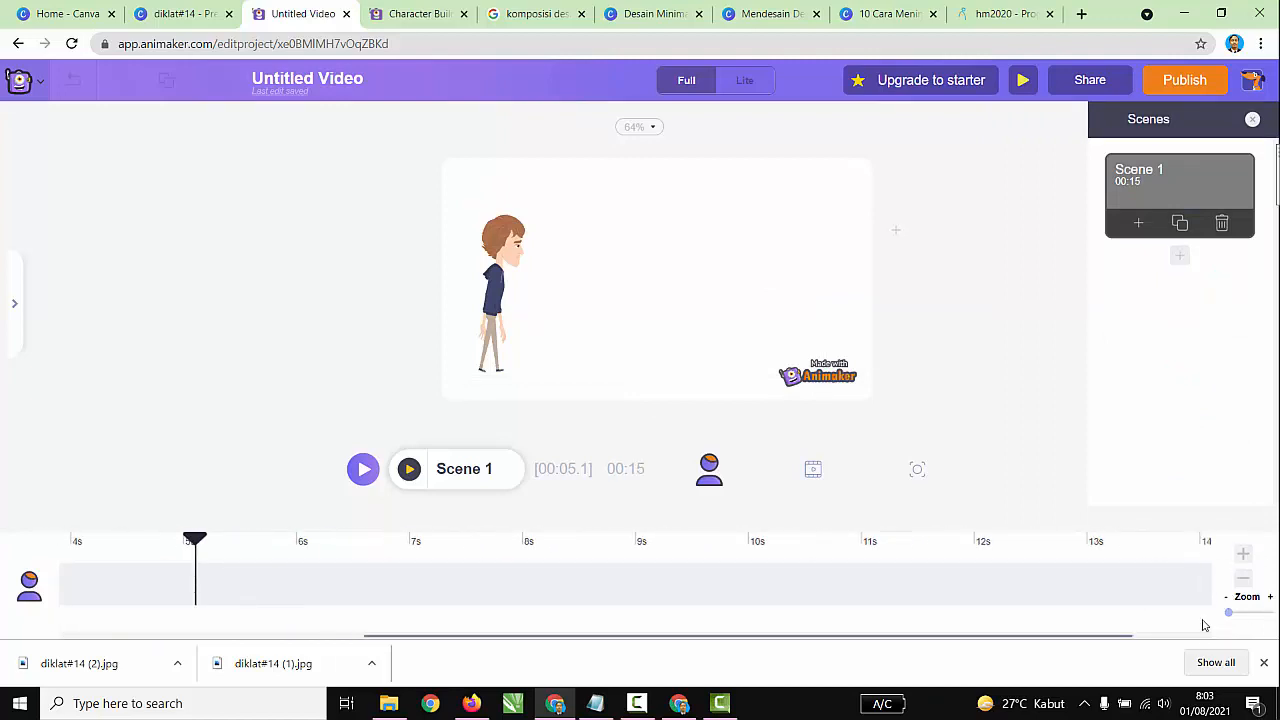
pyautogui.moveTo(1131, 643); pyautogui.dragTo(769, 626)
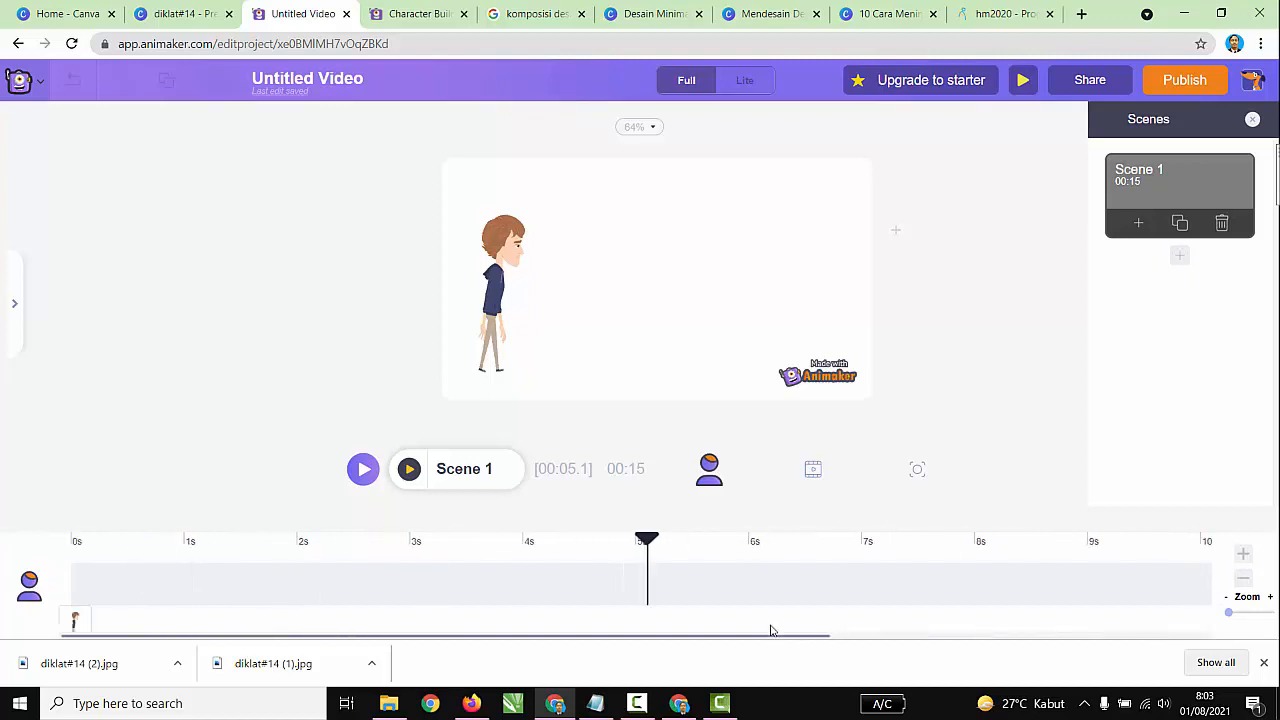
# Move the playhead to 10.1 s, reopen the character's action sequence, and add a fourth action after Action 3
pyautogui.click(513, 262)
pyautogui.click(535, 303)
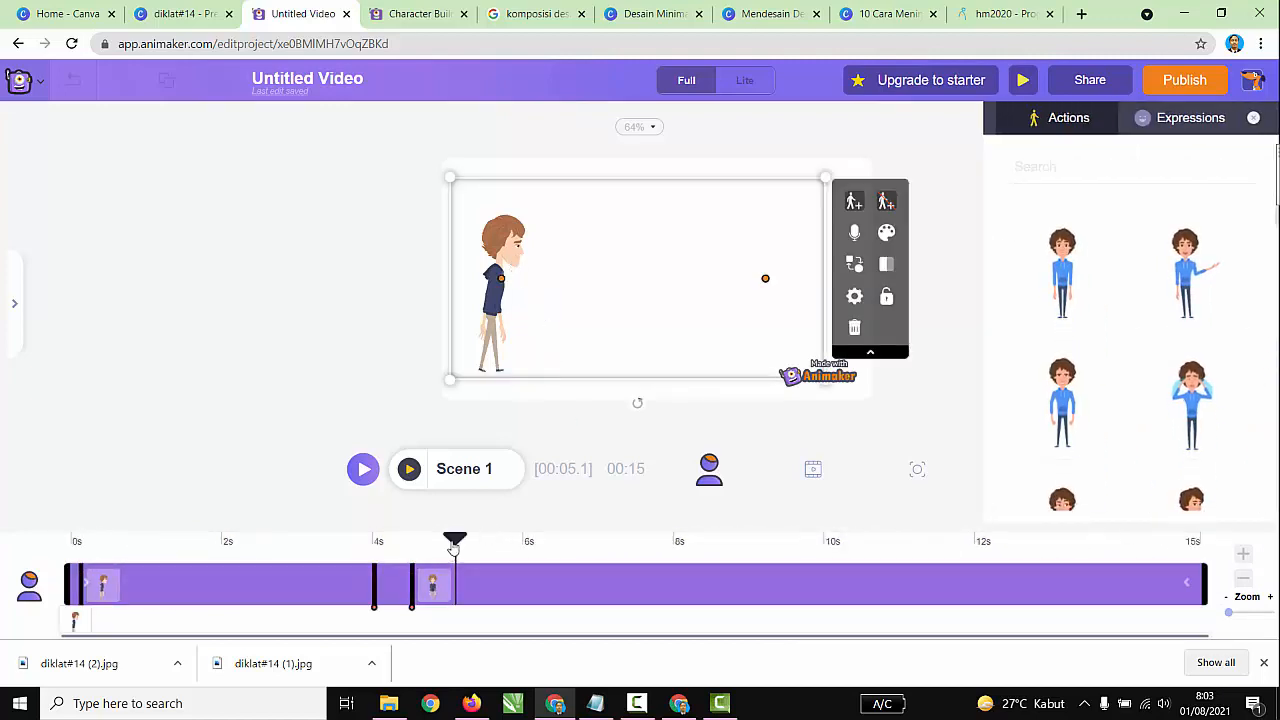
pyautogui.moveTo(456, 543); pyautogui.dragTo(831, 552)
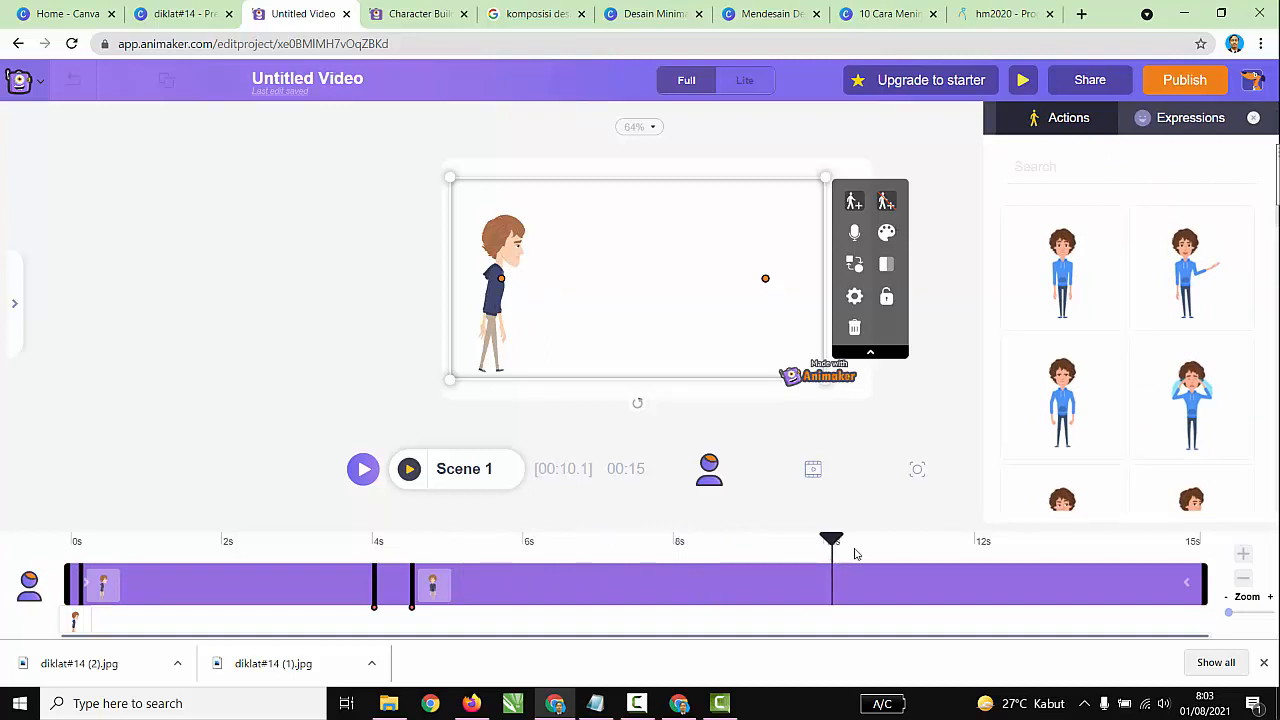
pyautogui.click(853, 202)
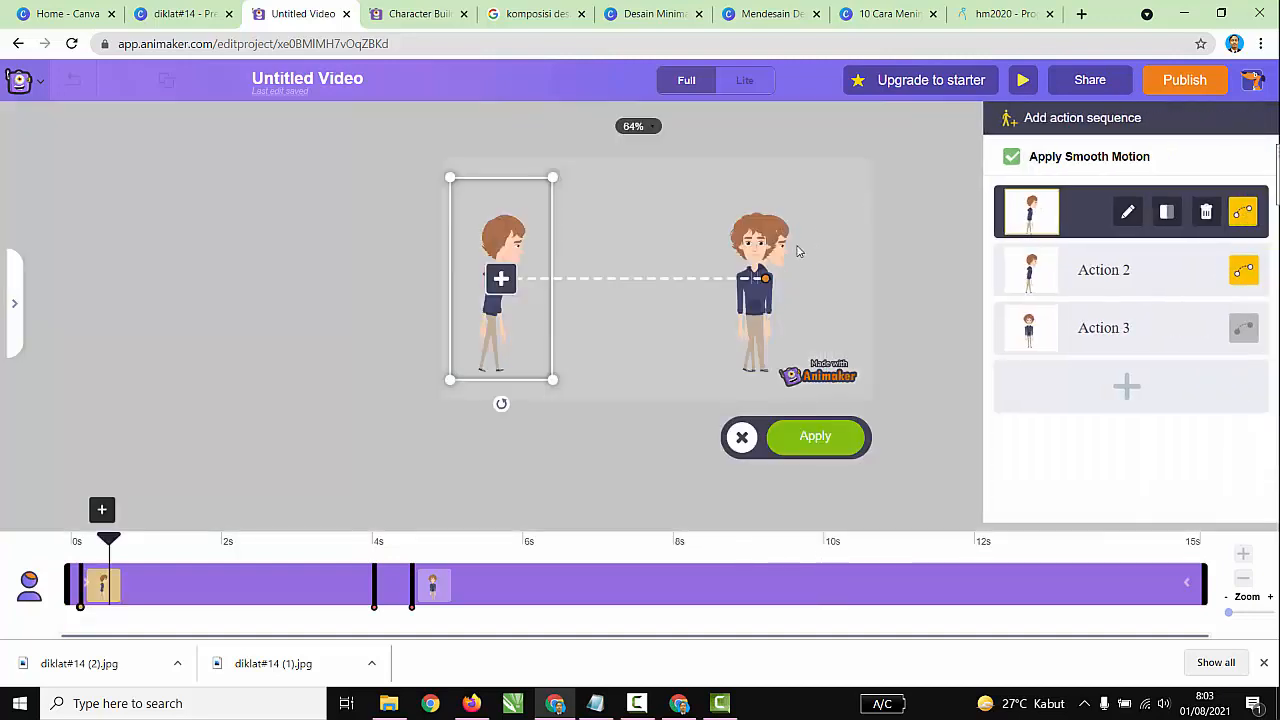
pyautogui.click(1097, 333)
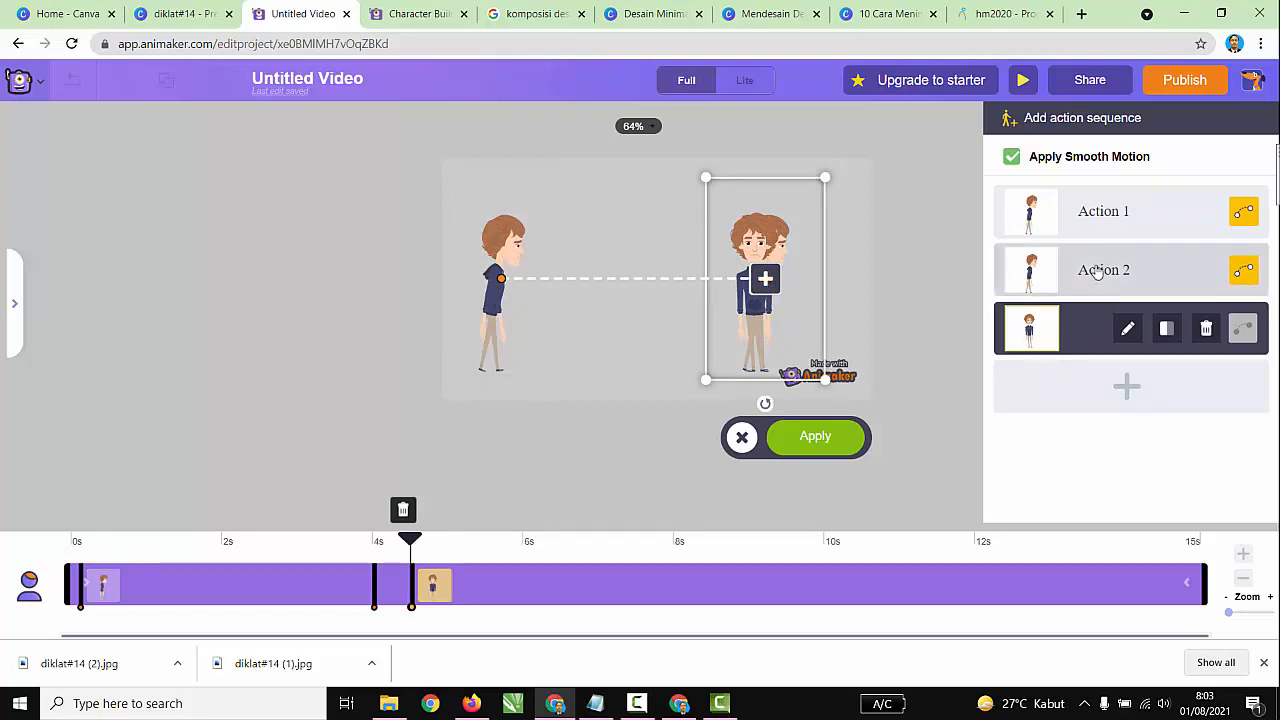
pyautogui.click(765, 281)
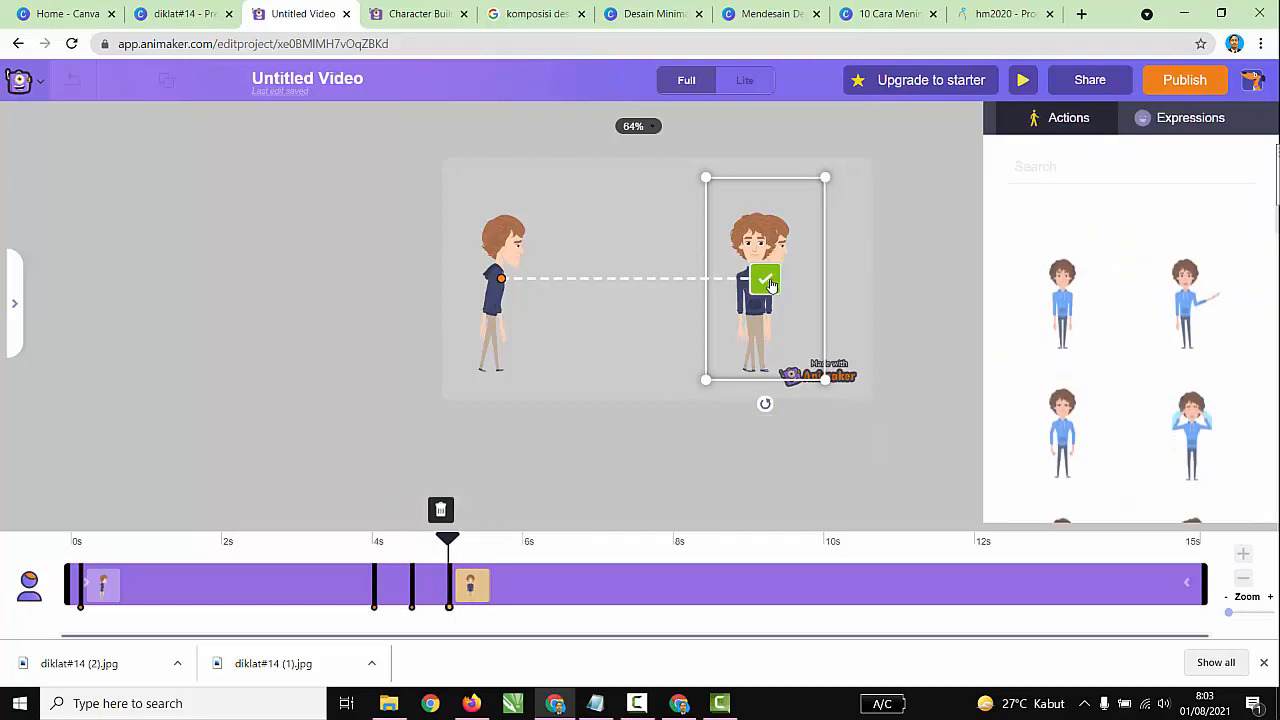
# Search the actions for "walking" and assign Walking Sad to the new fourth action
pyautogui.click(1069, 160)
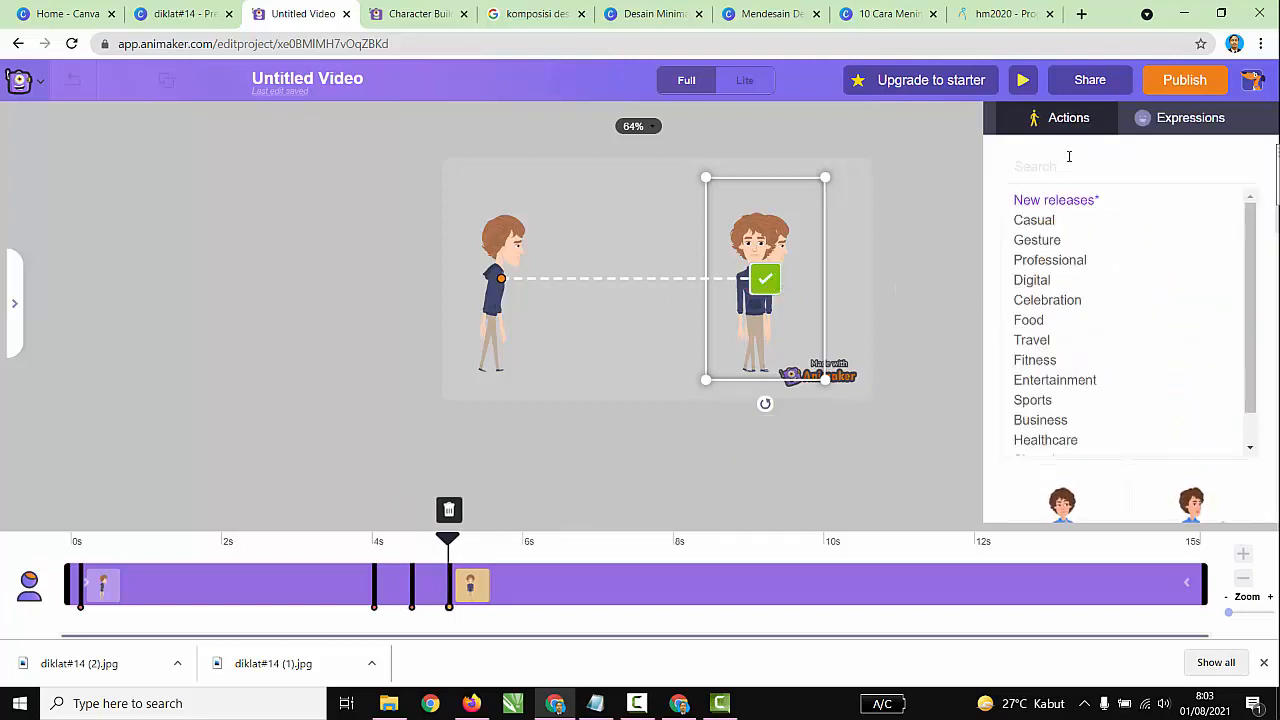
pyautogui.write('walkin')
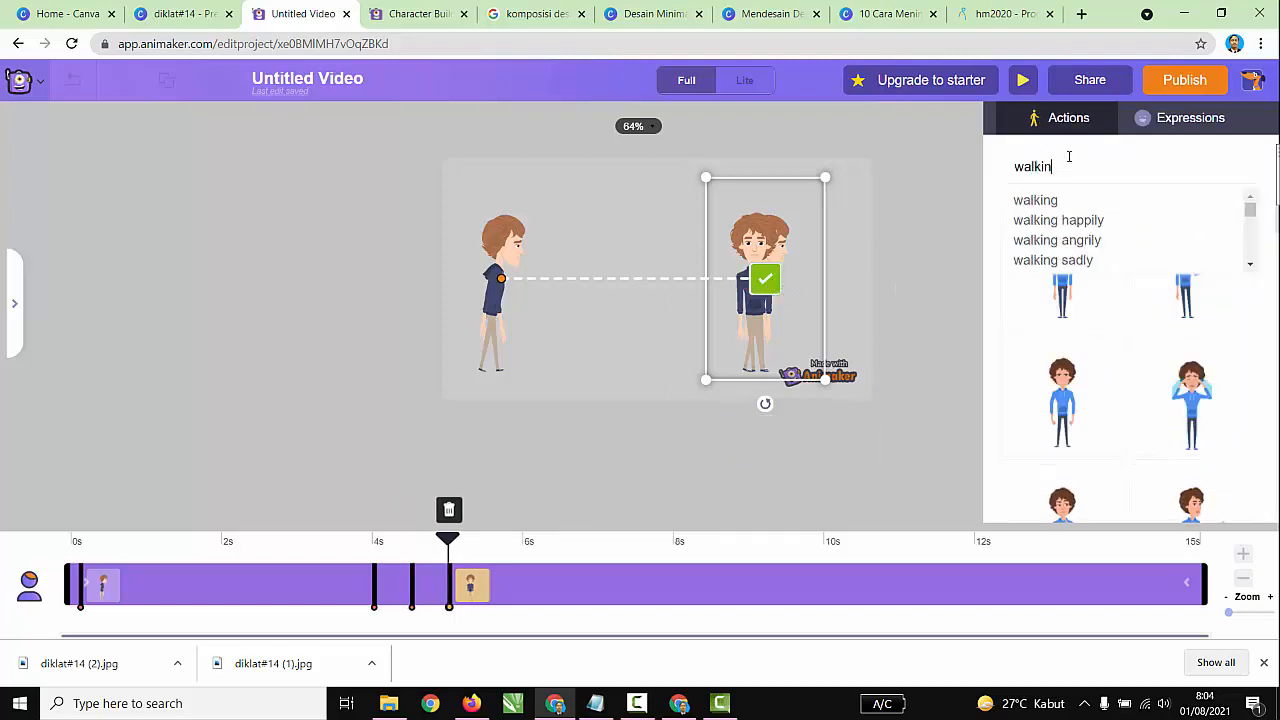
pyautogui.write('g')
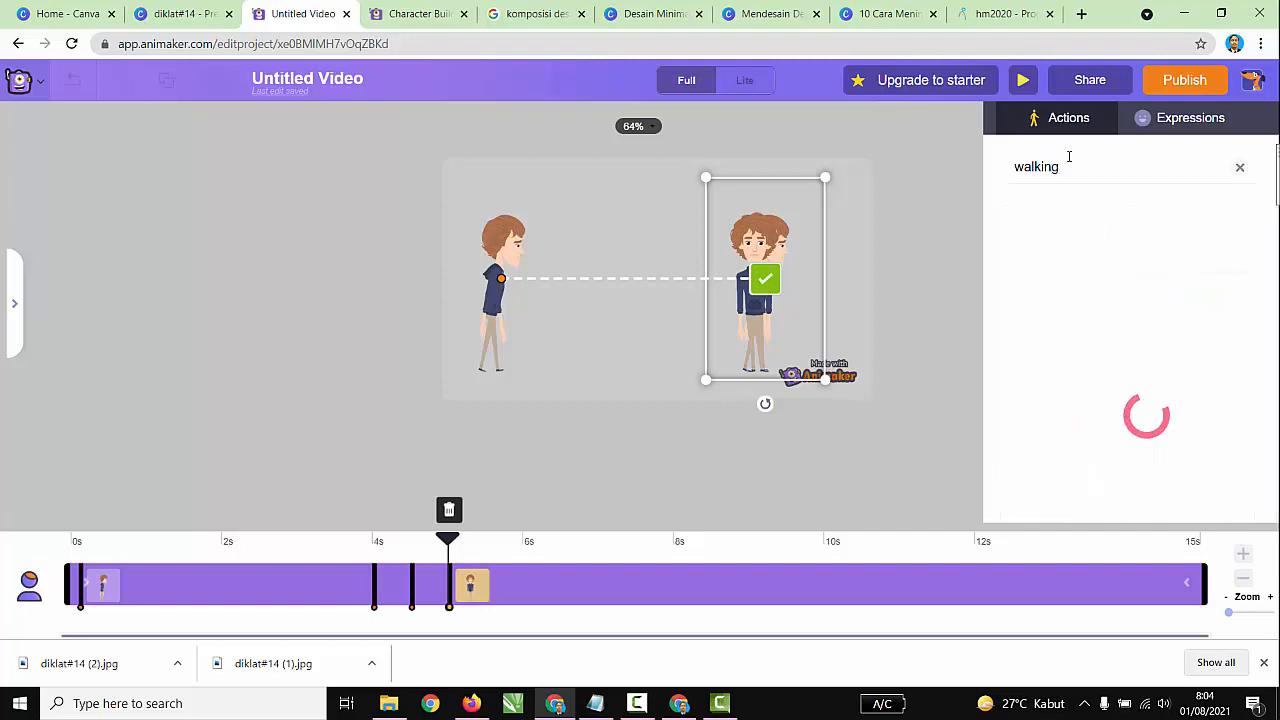
pyautogui.scroll(-3, 1110, 405)
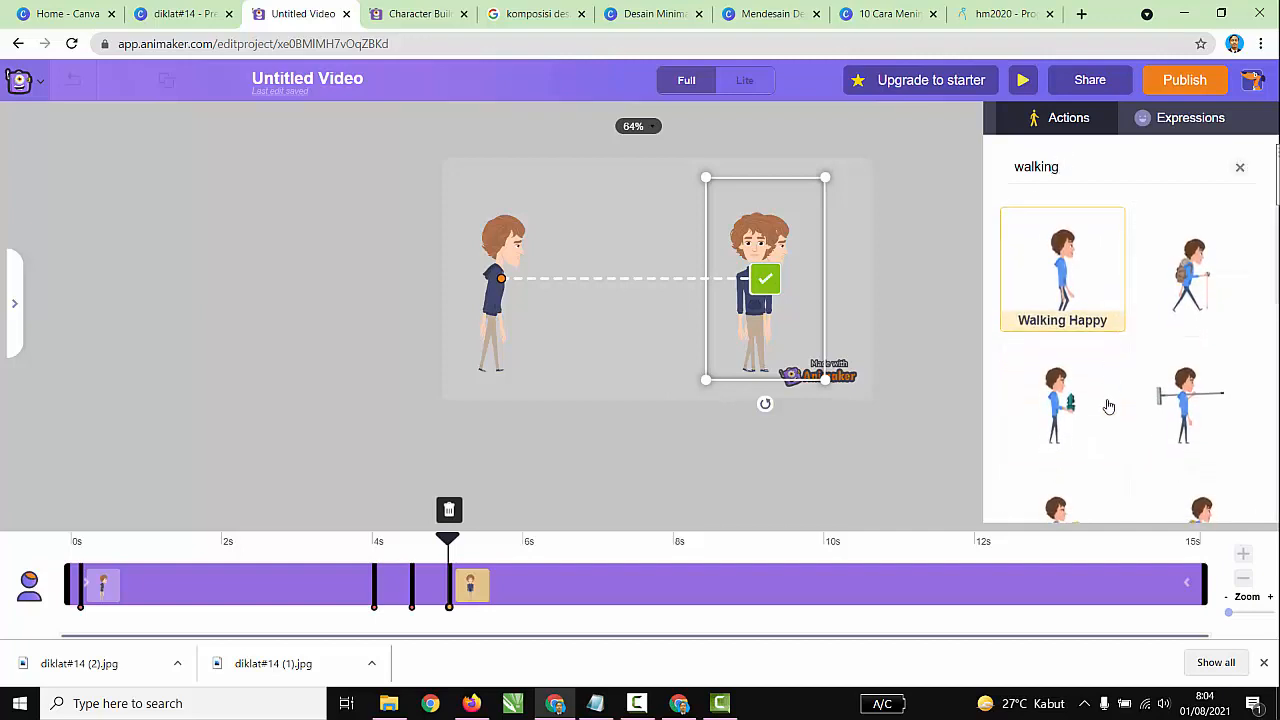
pyautogui.scroll(-2, 1128, 429)
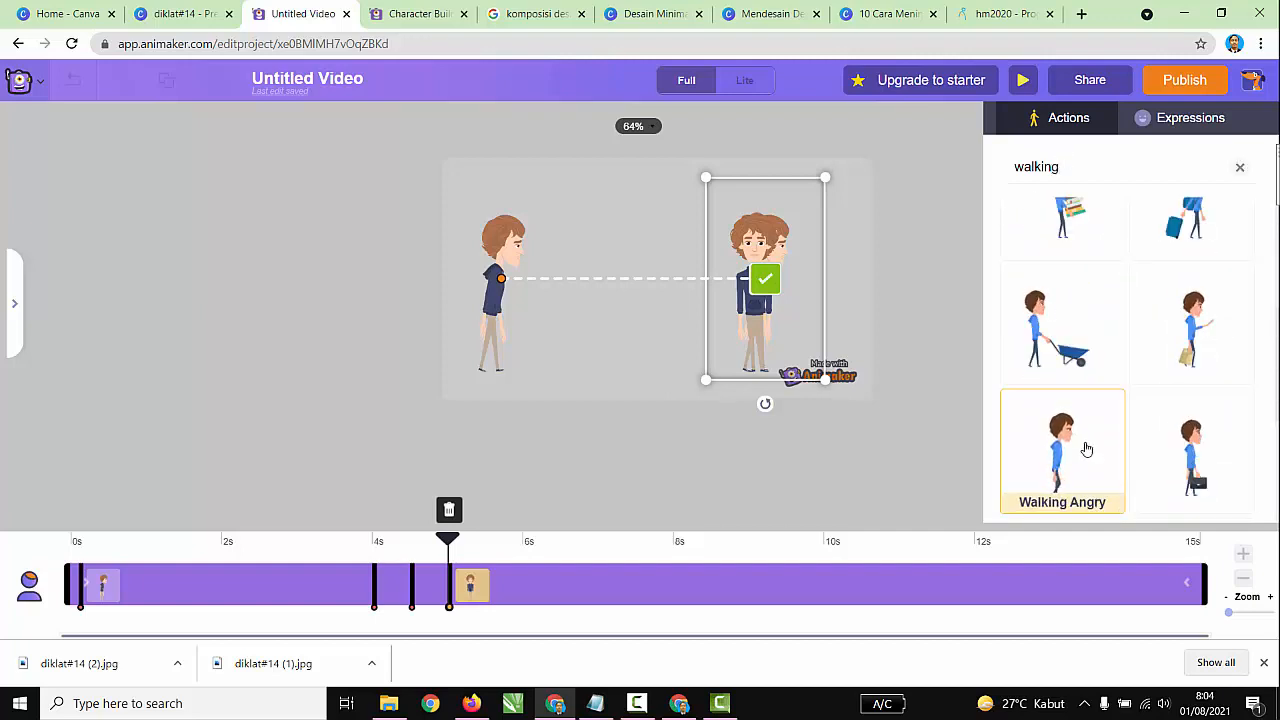
pyautogui.scroll(-2, 1152, 418)
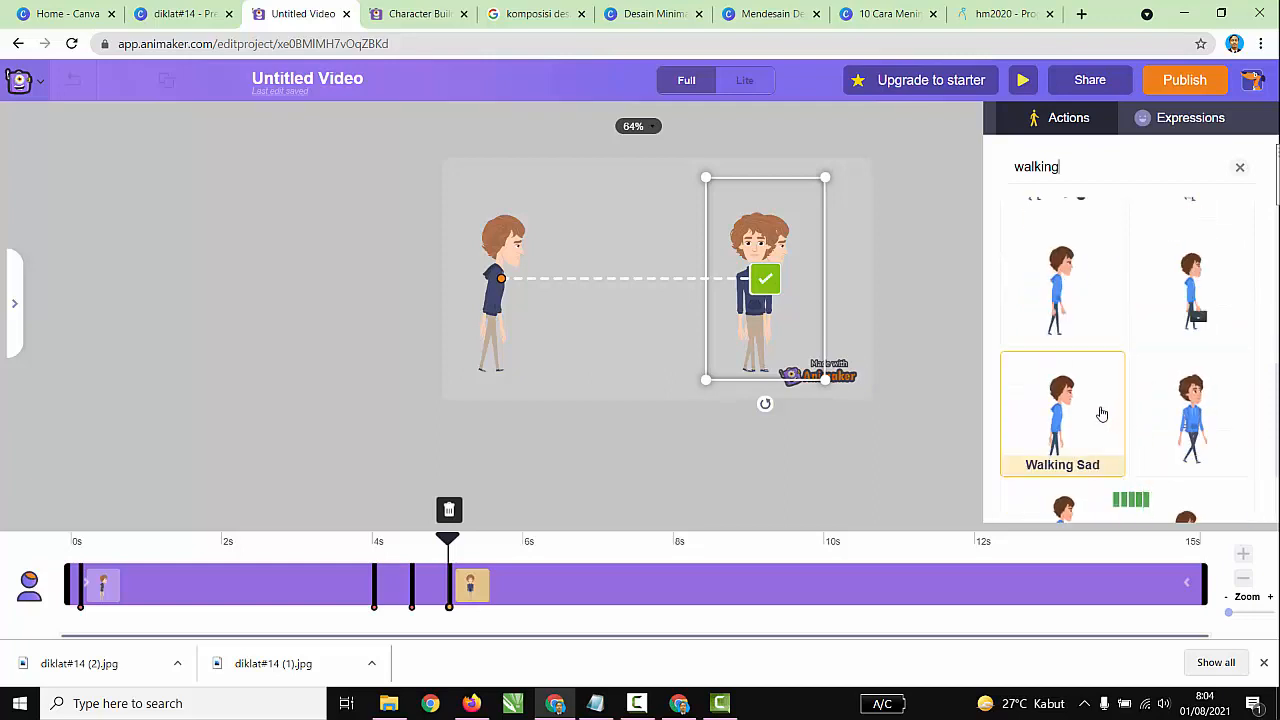
pyautogui.click(1093, 414)
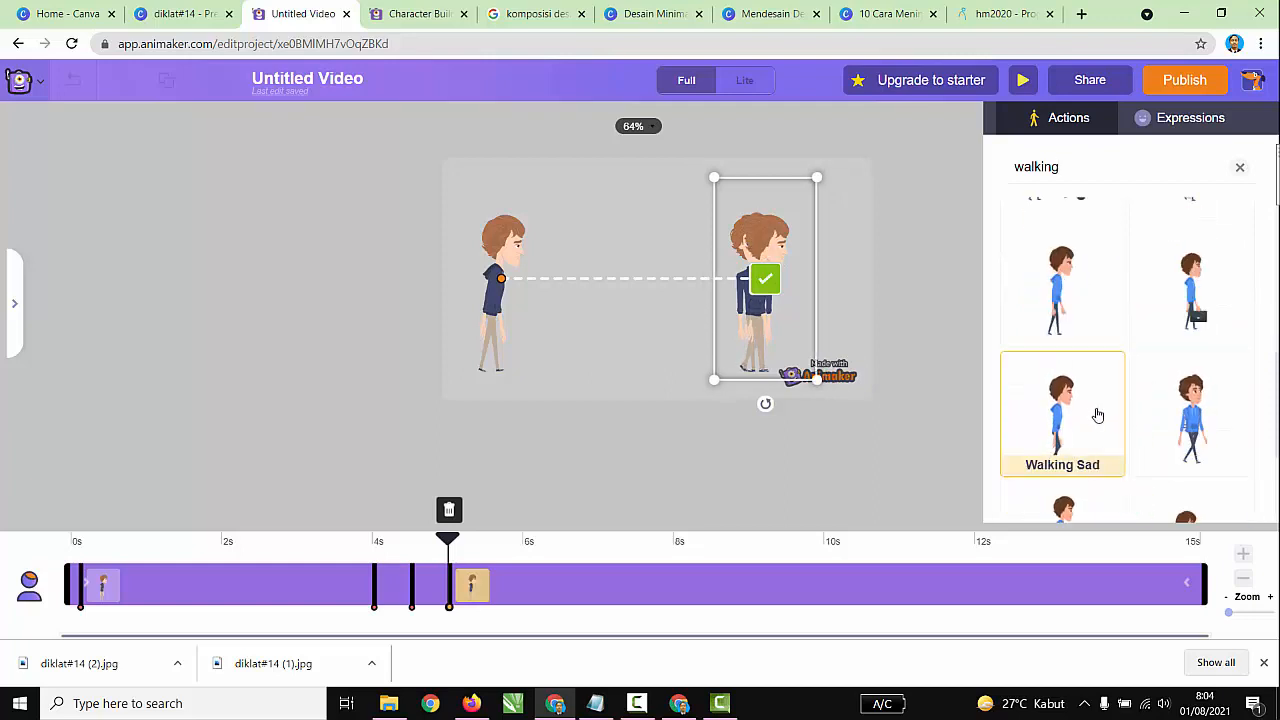
# Confirm the Walking Sad pose for the fourth action and flip the character to face the opposite direction
pyautogui.click(764, 283)
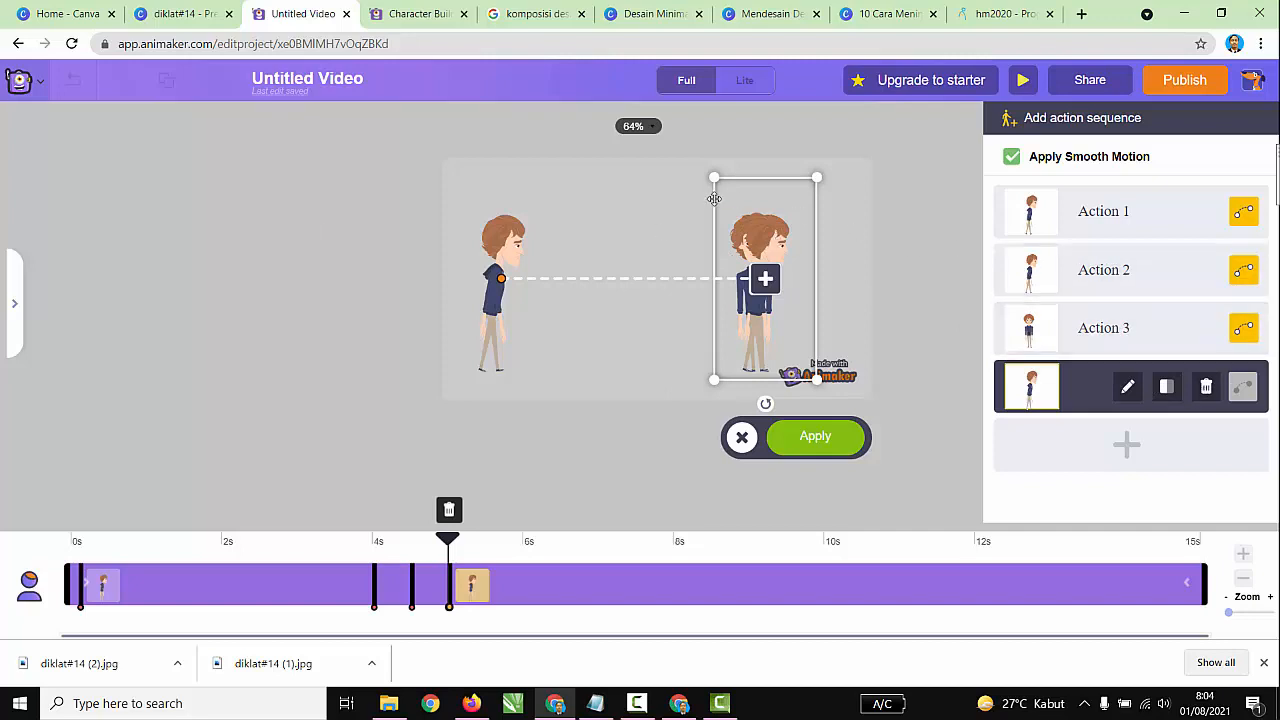
pyautogui.click(1168, 388)
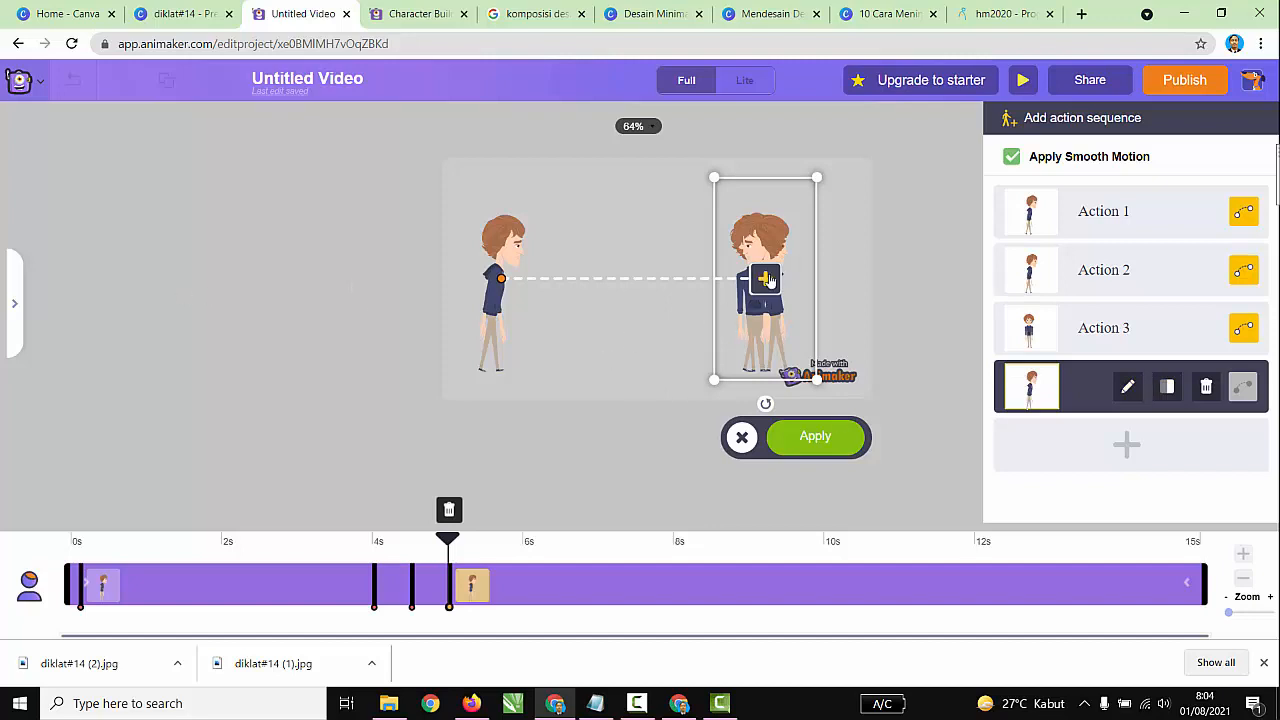
# Add a fifth action with the same walking pose, place it just beyond the stage's left edge, and apply the sequence
pyautogui.click(748, 556)
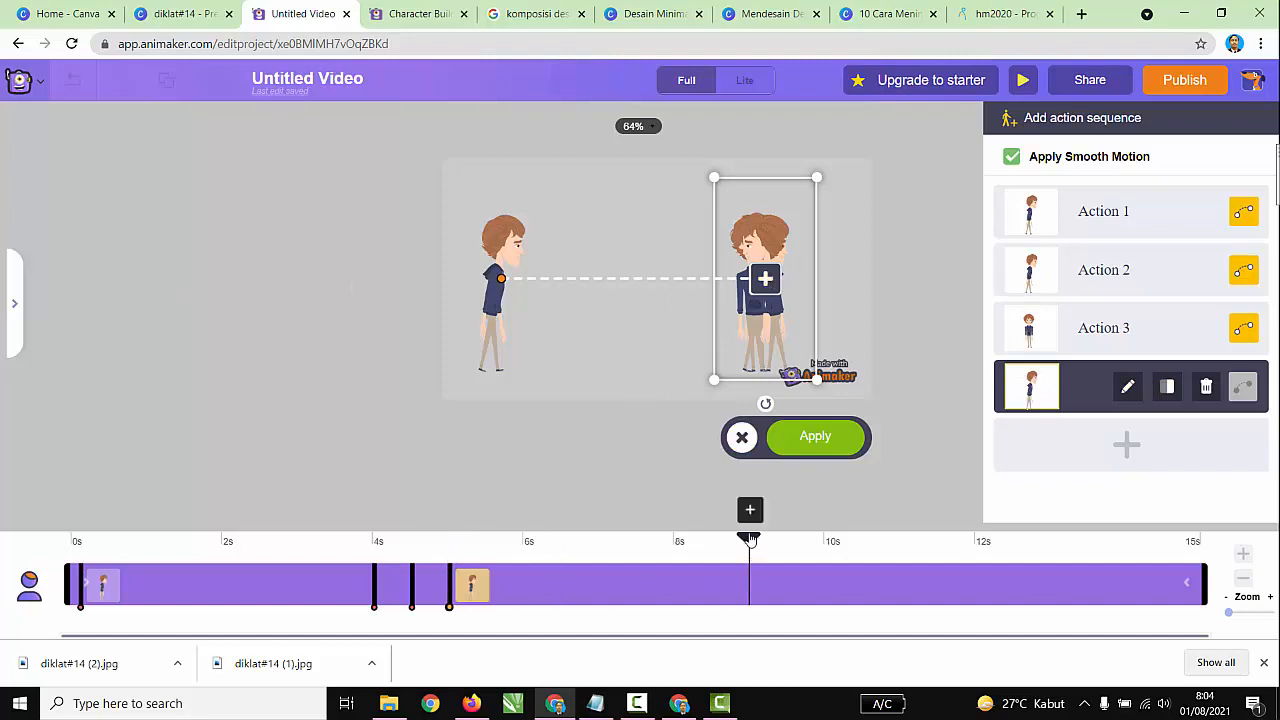
pyautogui.click(763, 283)
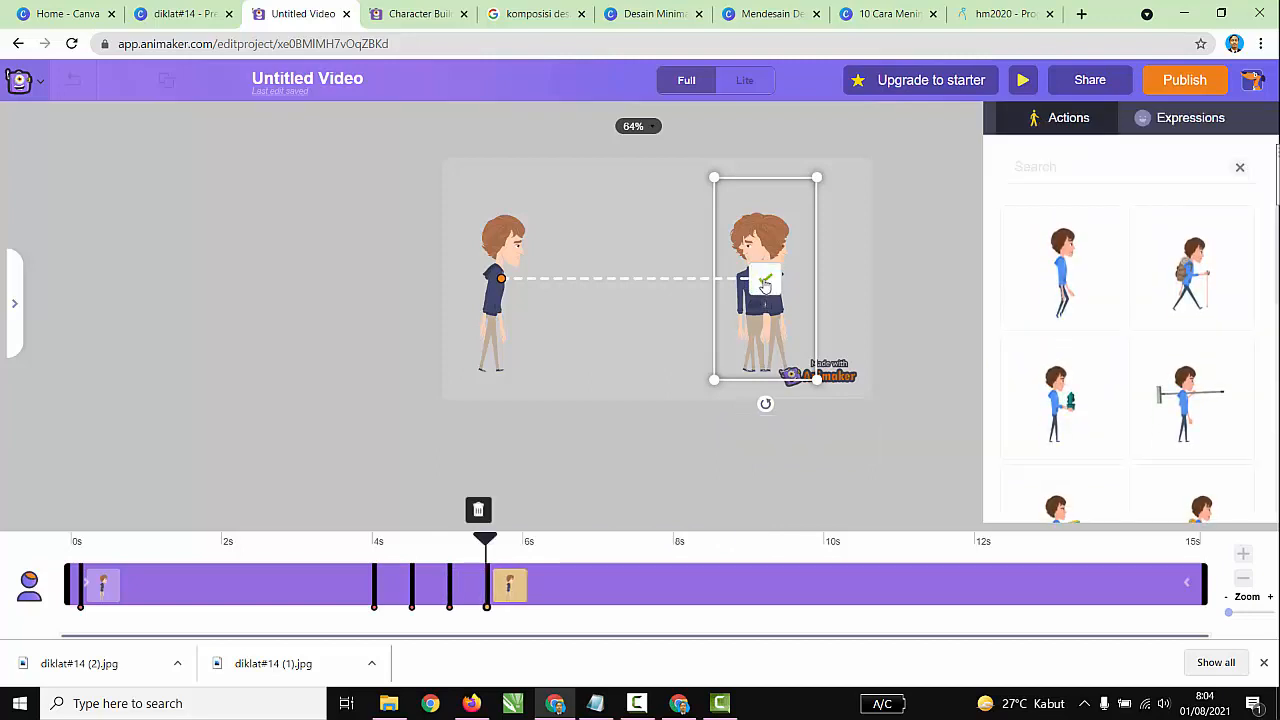
pyautogui.click(765, 285)
pyautogui.moveTo(761, 310); pyautogui.dragTo(399, 310)
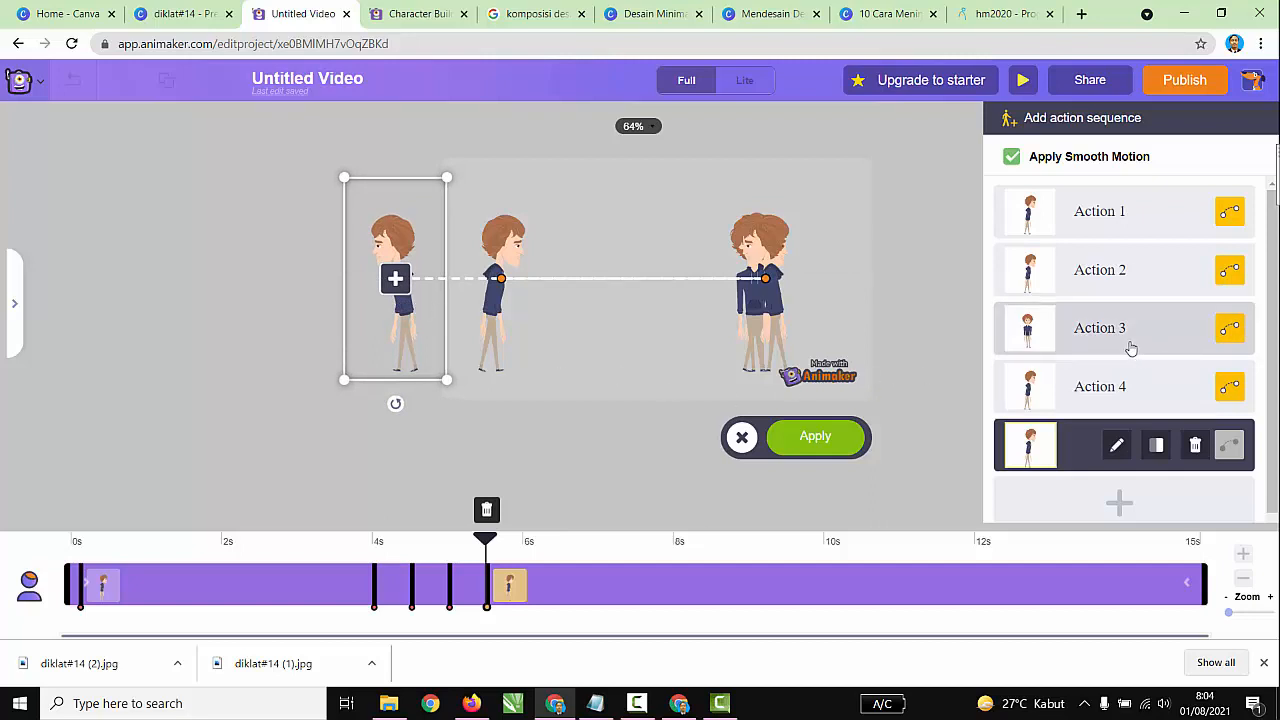
pyautogui.click(815, 437)
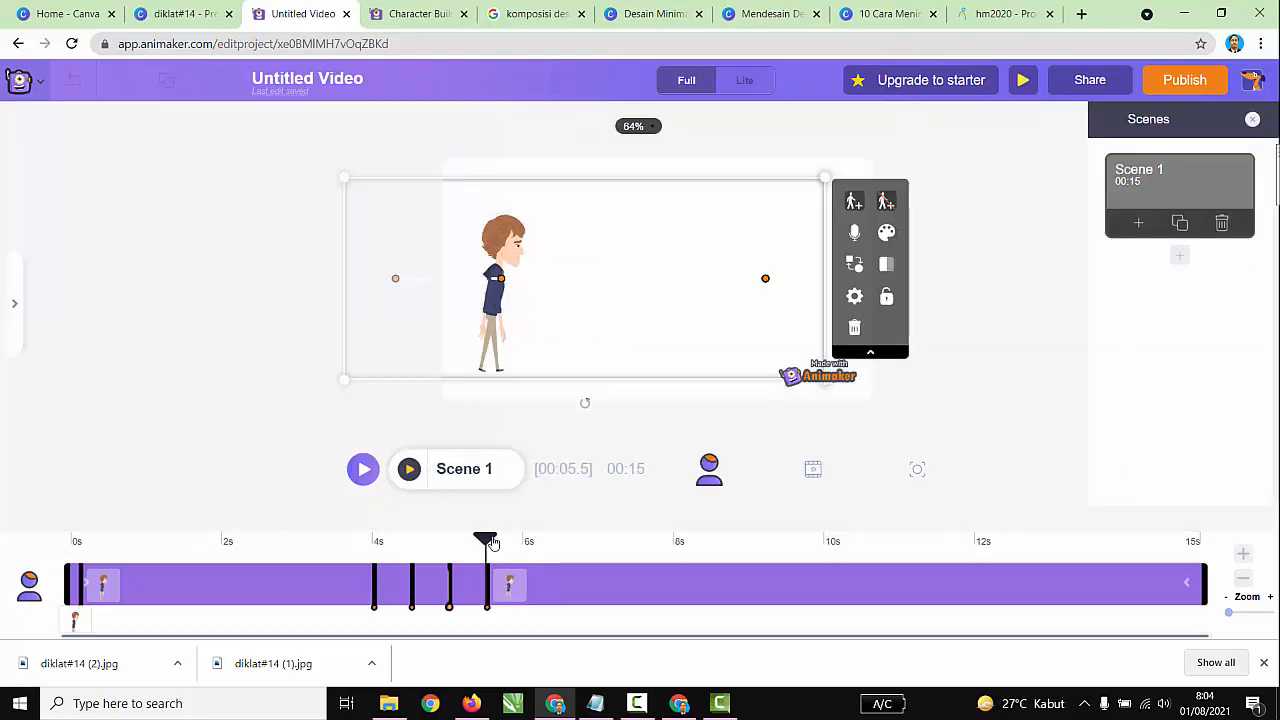
# Preview Scene 1 from 0 s to check the timing of the five-action sequence, then stop playback
pyautogui.moveTo(492, 543); pyautogui.dragTo(52, 545)
pyautogui.click(409, 470)
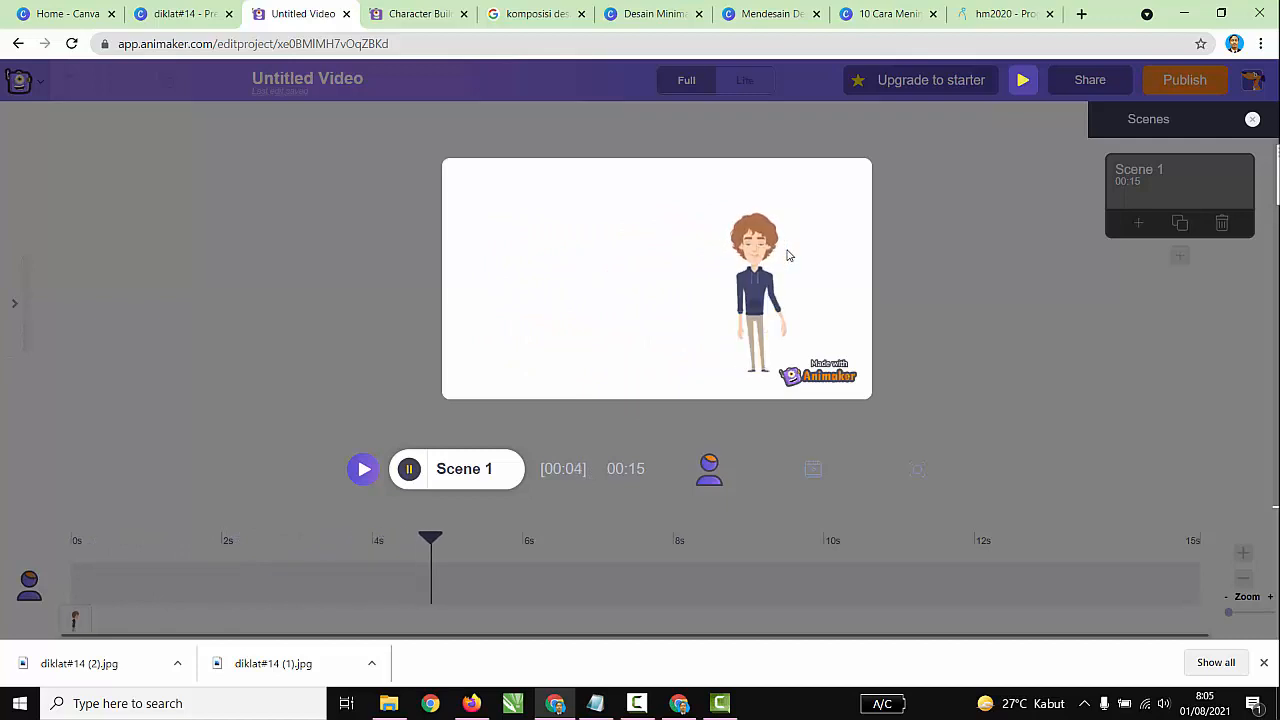
pyautogui.click(432, 465)
# Retime the character's sequence so Action 5 sits at about 14 s and Action 4 at about 10 s, and apply it
pyautogui.click(517, 323)
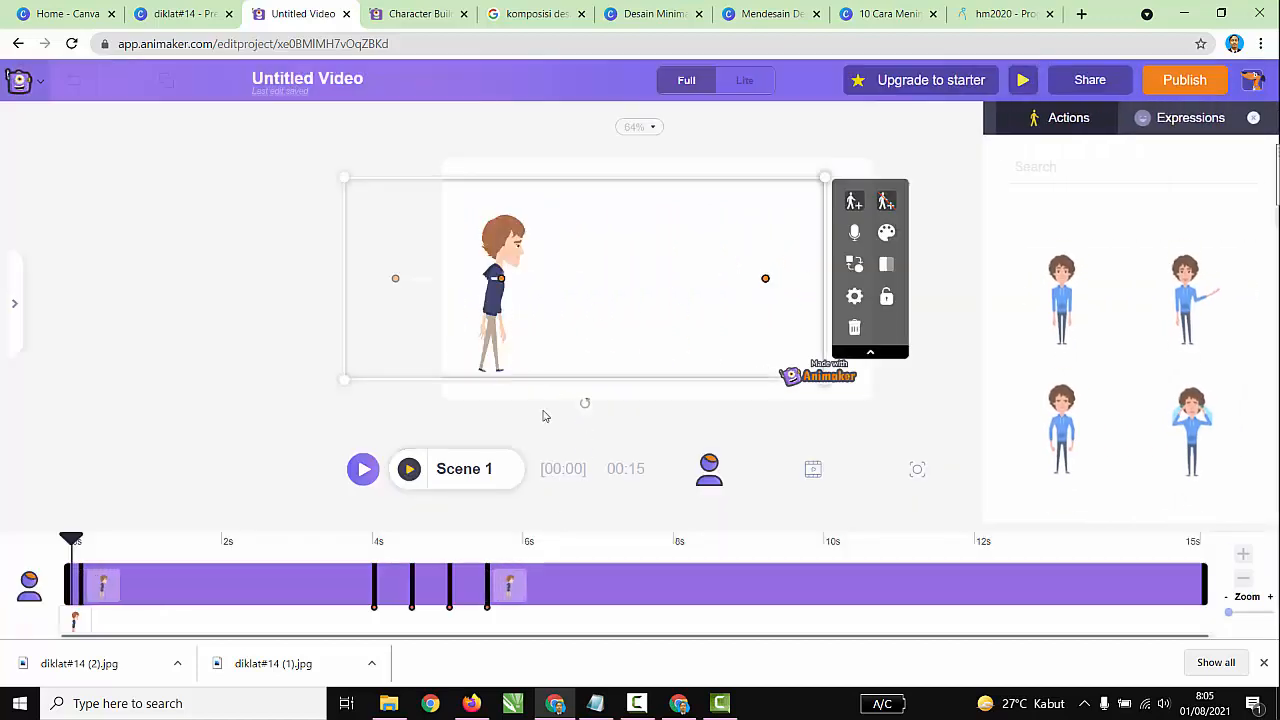
pyautogui.moveTo(501, 593)
pyautogui.mouseDown()
pyautogui.moveTo(1160, 587)
pyautogui.moveTo(1149, 587)
pyautogui.mouseUp()
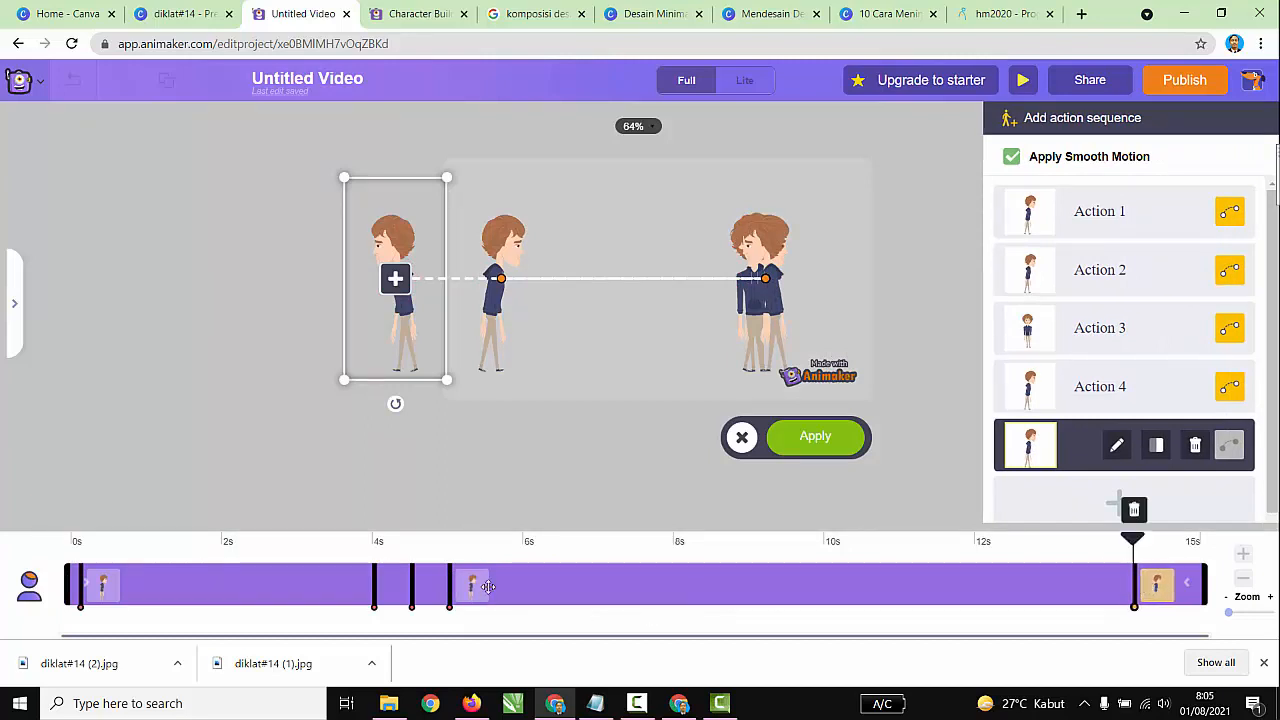
pyautogui.moveTo(488, 587); pyautogui.dragTo(857, 587)
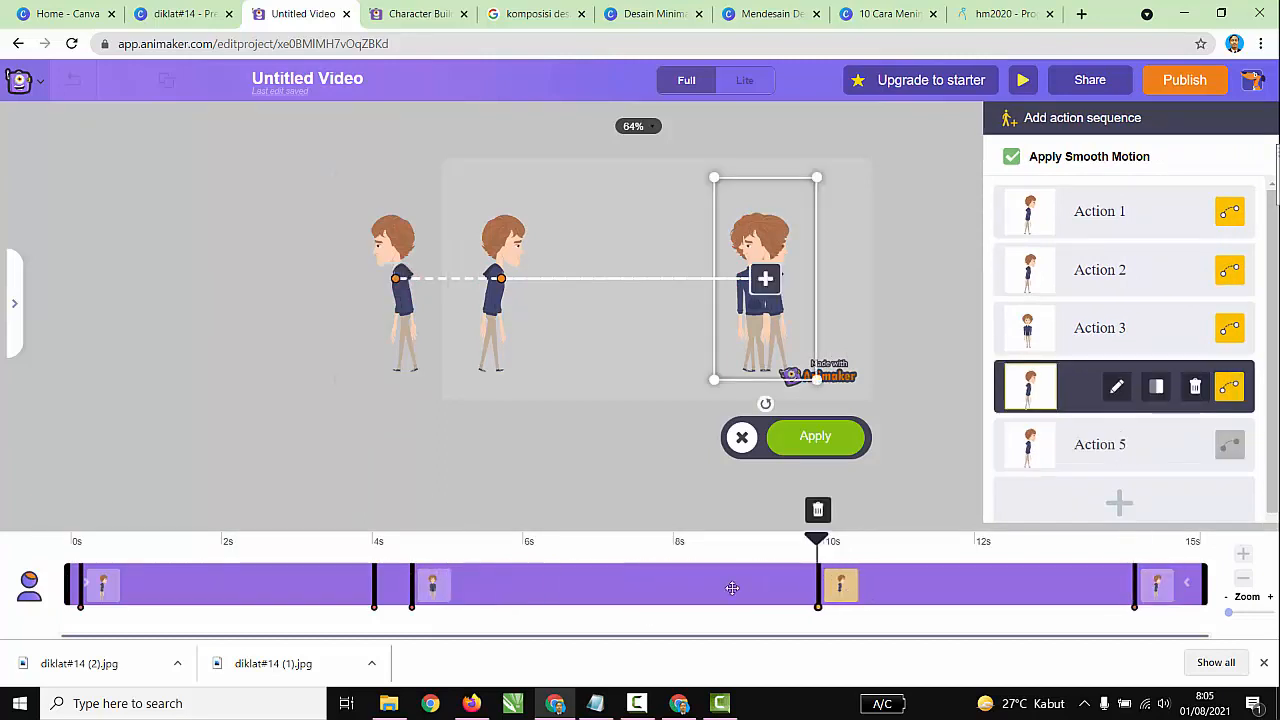
pyautogui.click(437, 594)
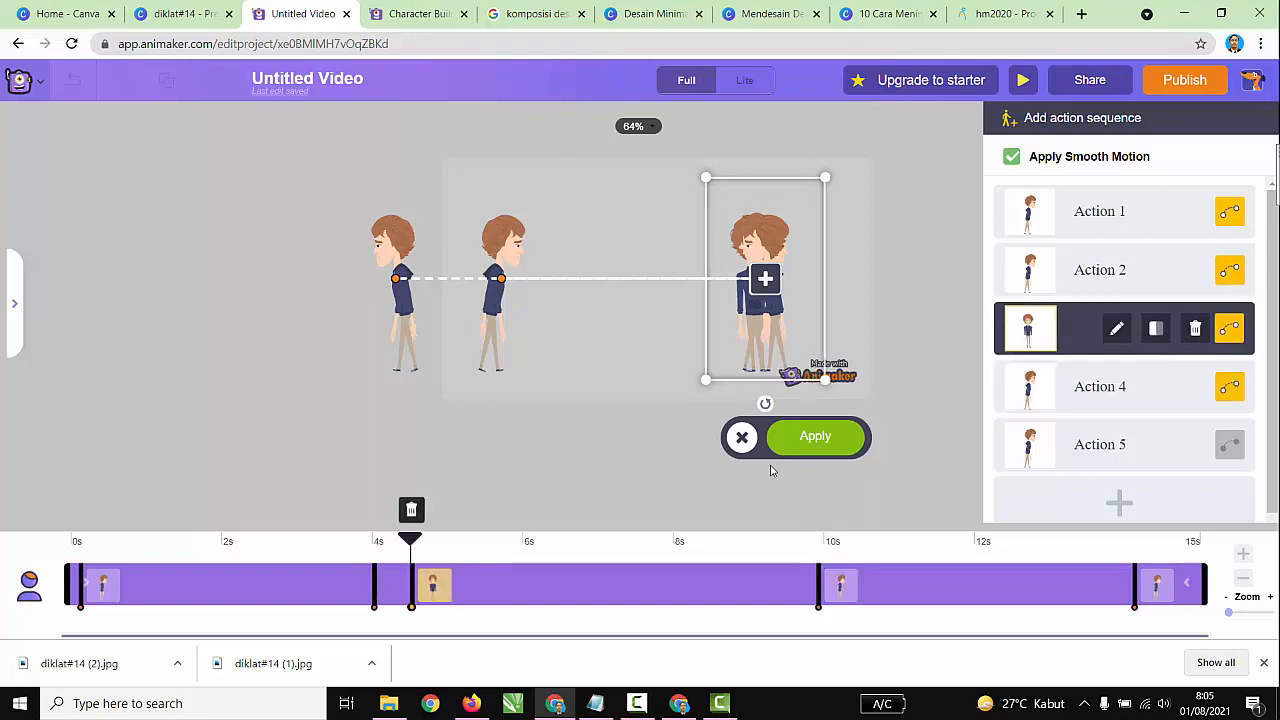
pyautogui.click(805, 441)
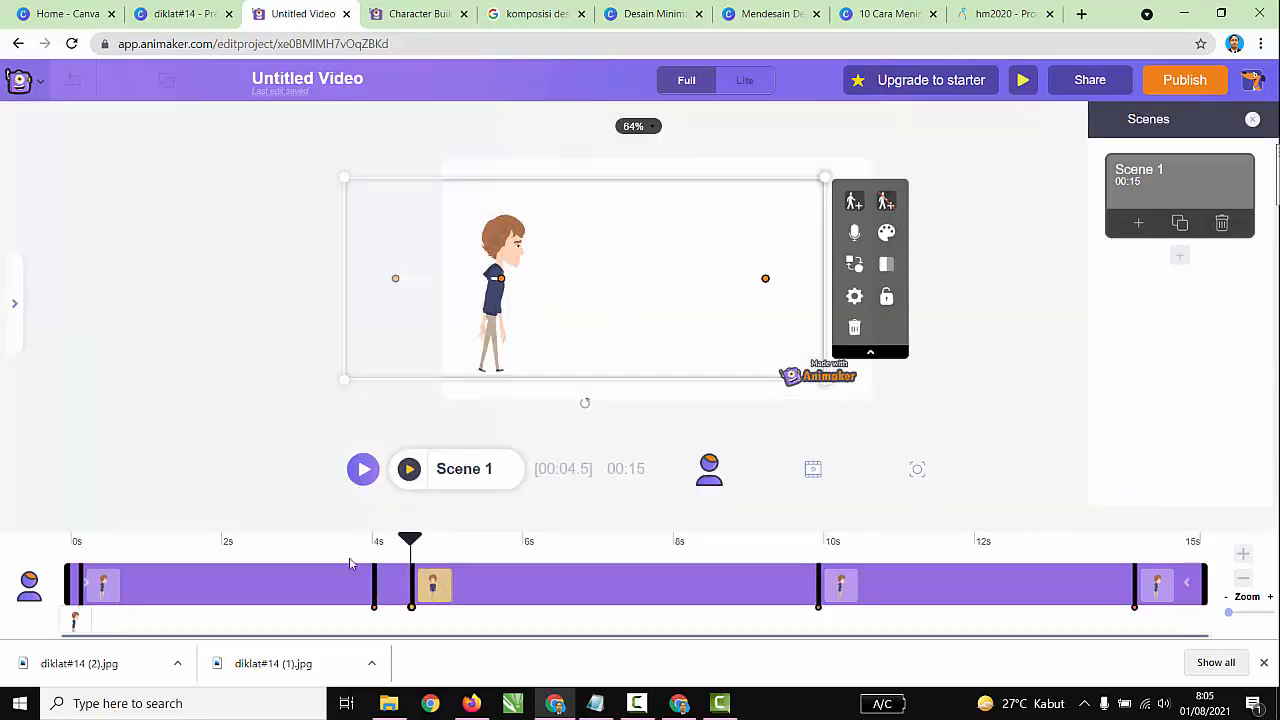
# Play Scene 1 from the beginning to review the retimed walking and talking actions
pyautogui.moveTo(406, 548); pyautogui.dragTo(32, 592)
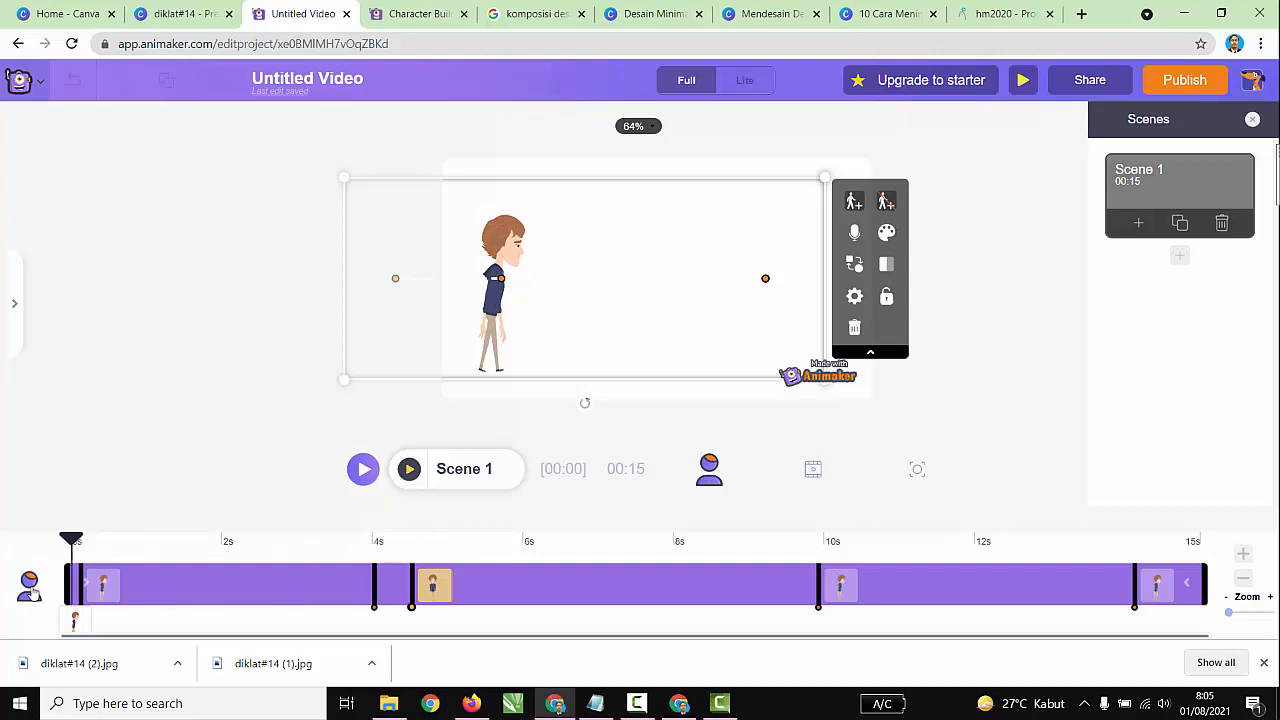
pyautogui.click(409, 470)
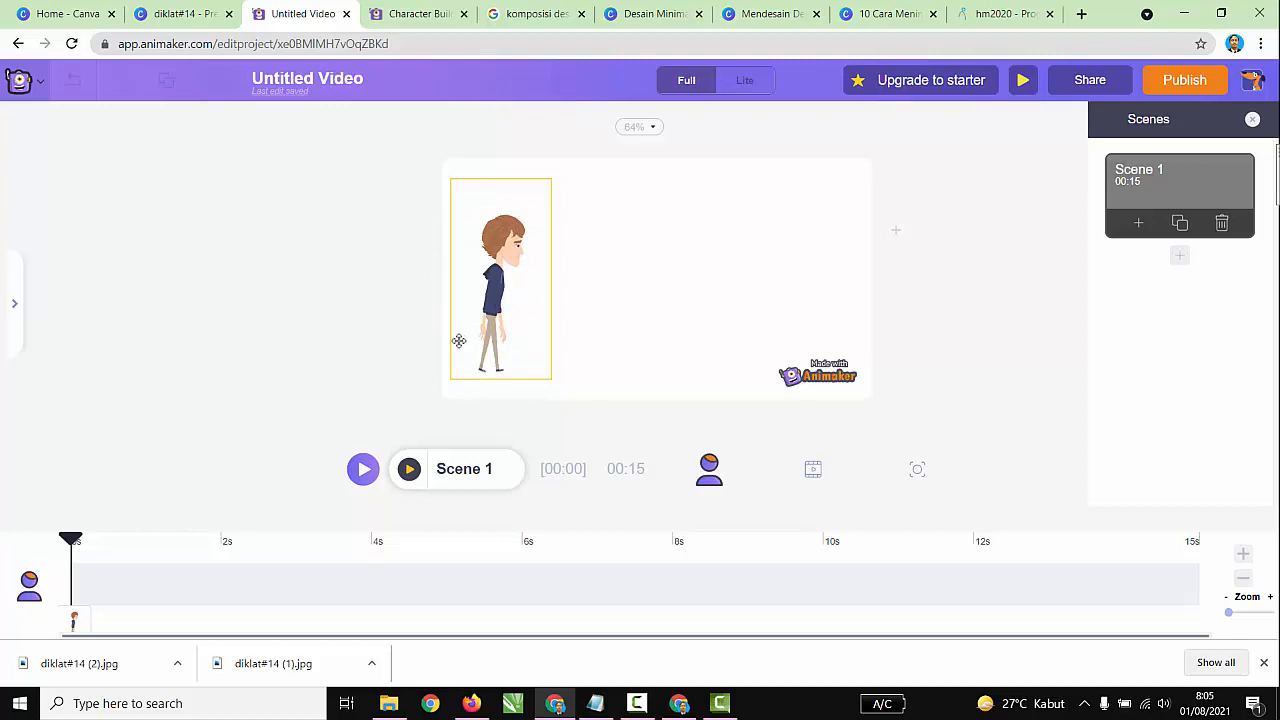
pyautogui.click(718, 704)
pyautogui.click(716, 706)
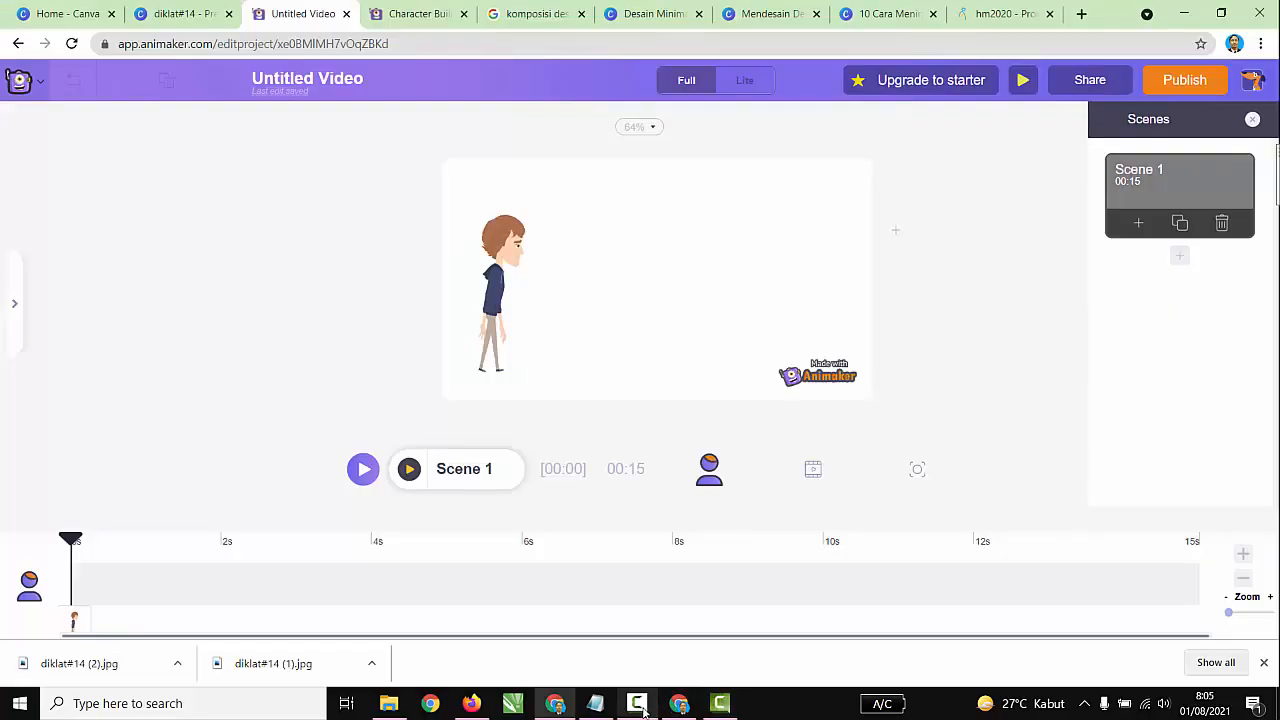